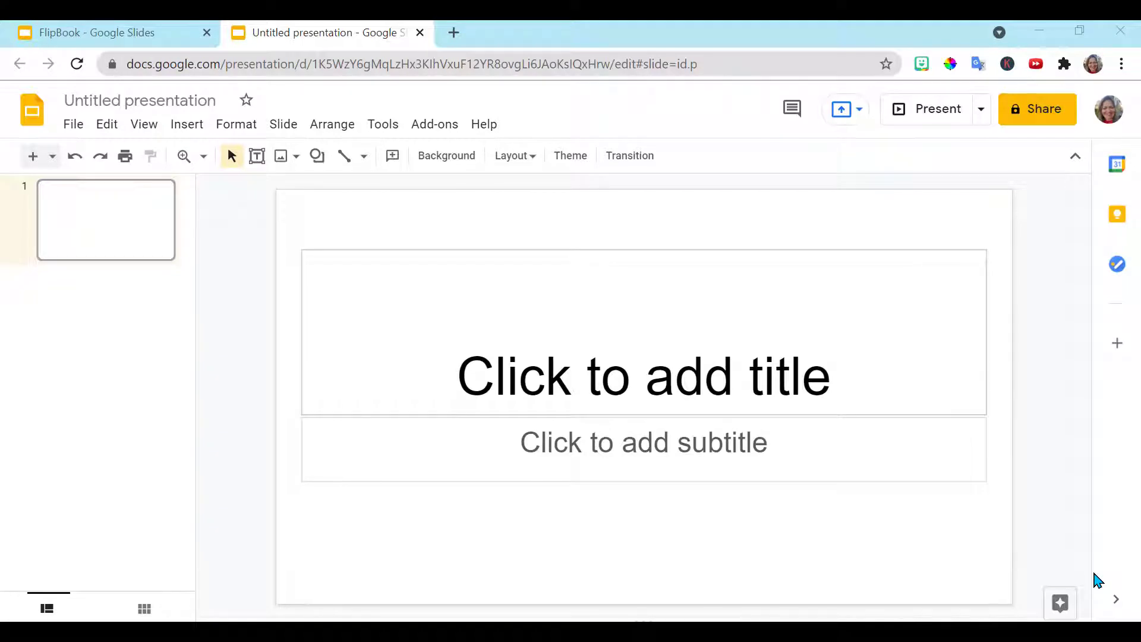
Name the presentation 'Flipbook Template' and give its blank slide a cyan background
{"action": "left_click", "coordinate": [116, 97]}
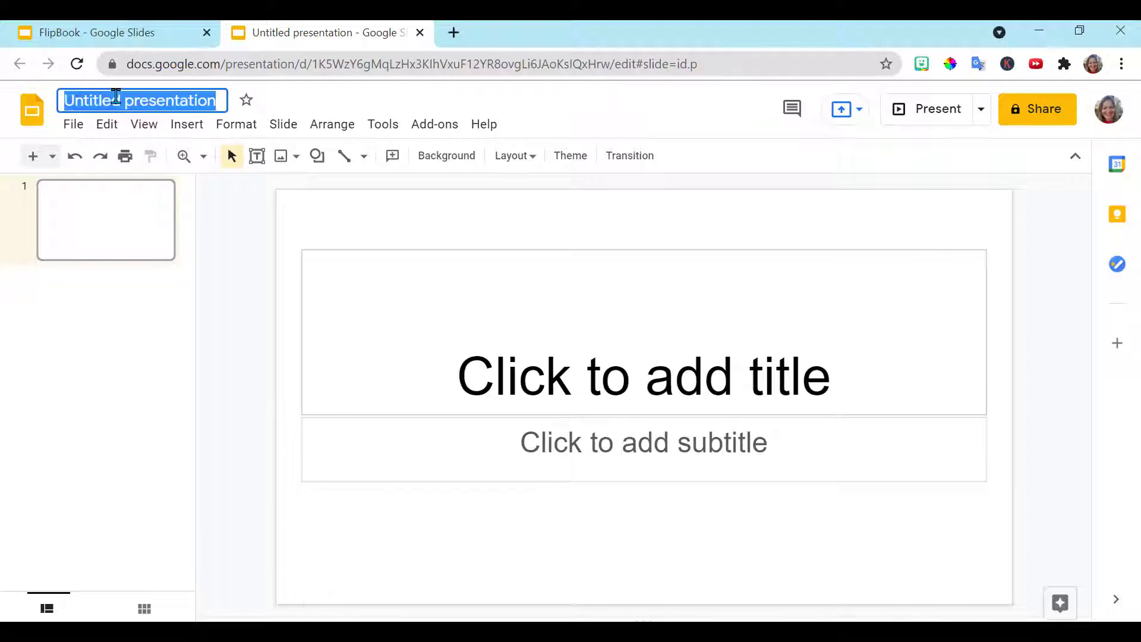
{"action": "type", "text": "Flipb"}
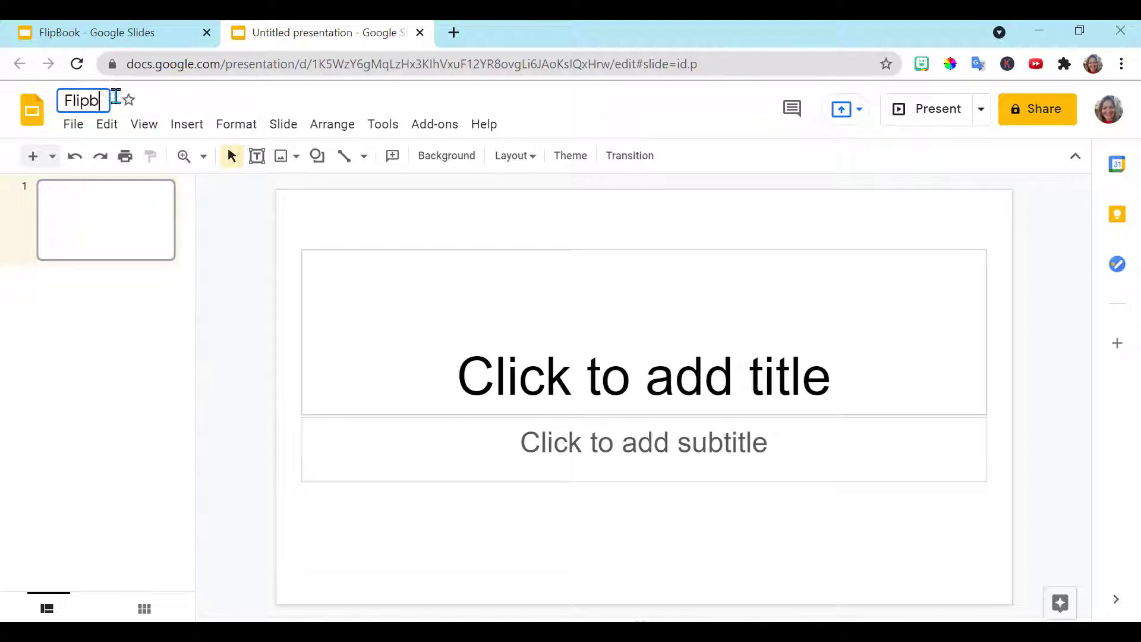
{"action": "type", "text": "ook Template"}
{"action": "left_click", "coordinate": [111, 210]}
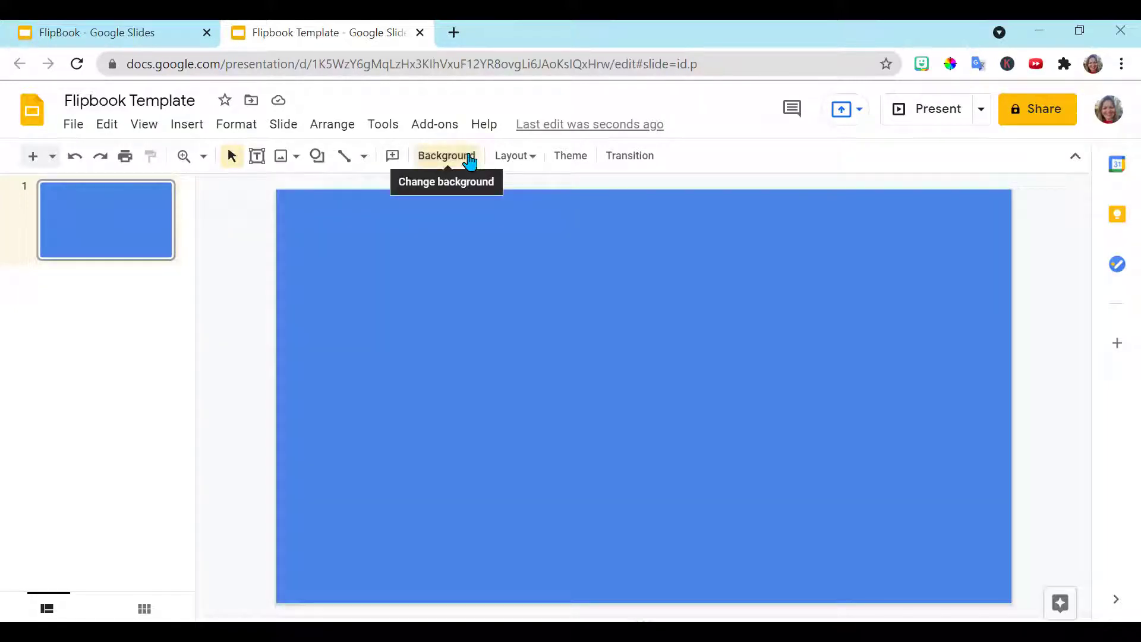
{"action": "left_click", "coordinate": [470, 156]}
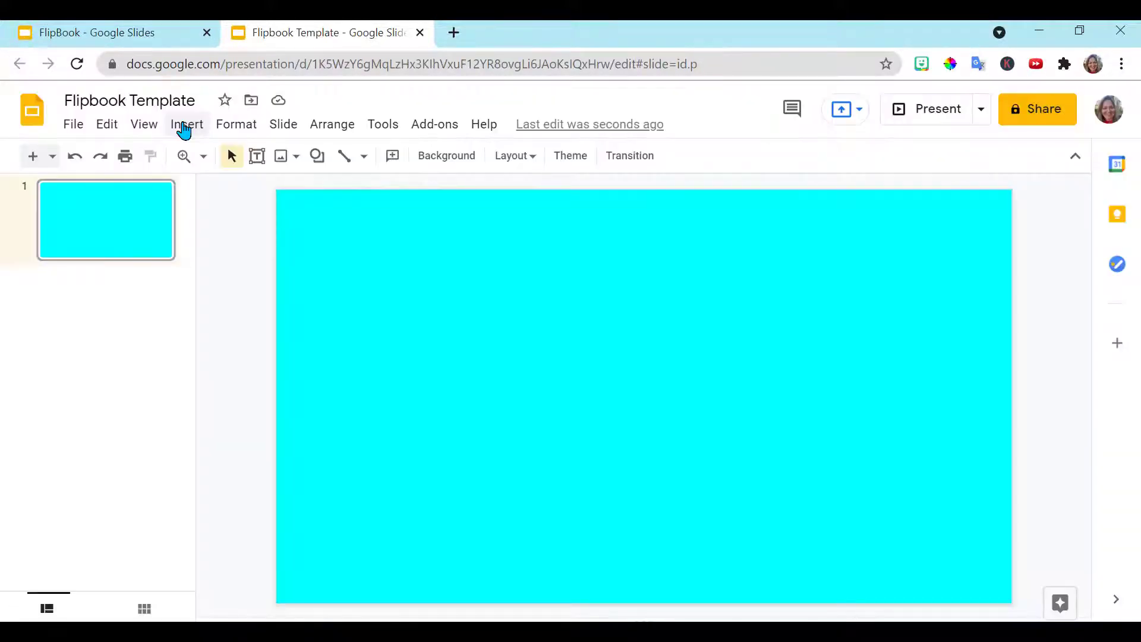
{"action": "left_click", "coordinate": [186, 125]}
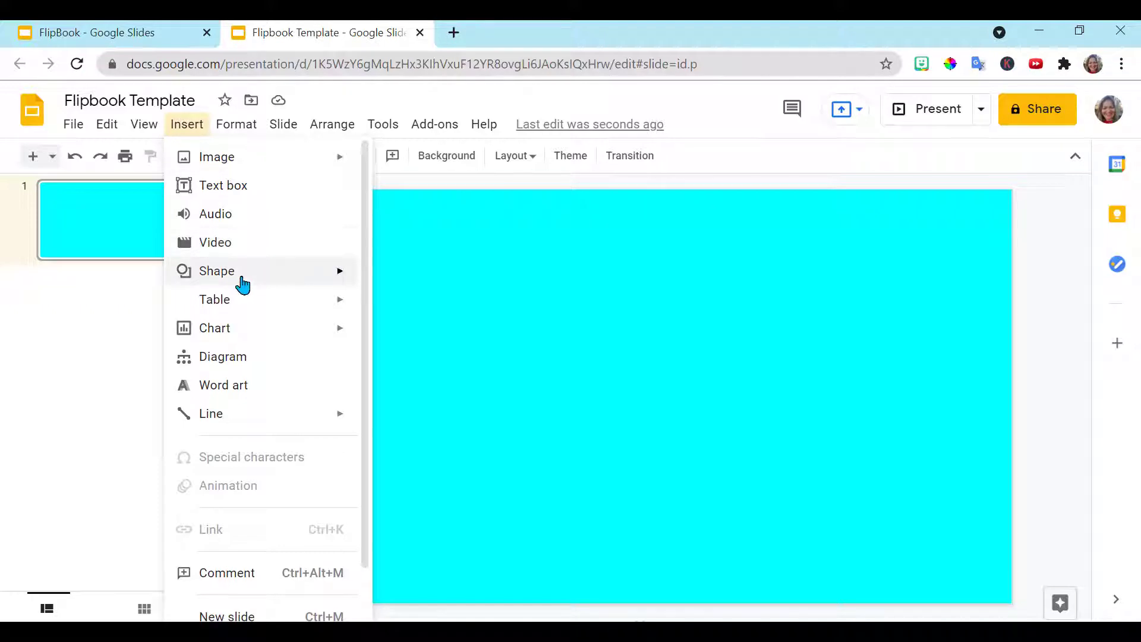
Draw a wide grey rectangle across the slide and duplicate it into four stacked tabs
{"action": "mouse_move", "coordinate": [242, 274]}
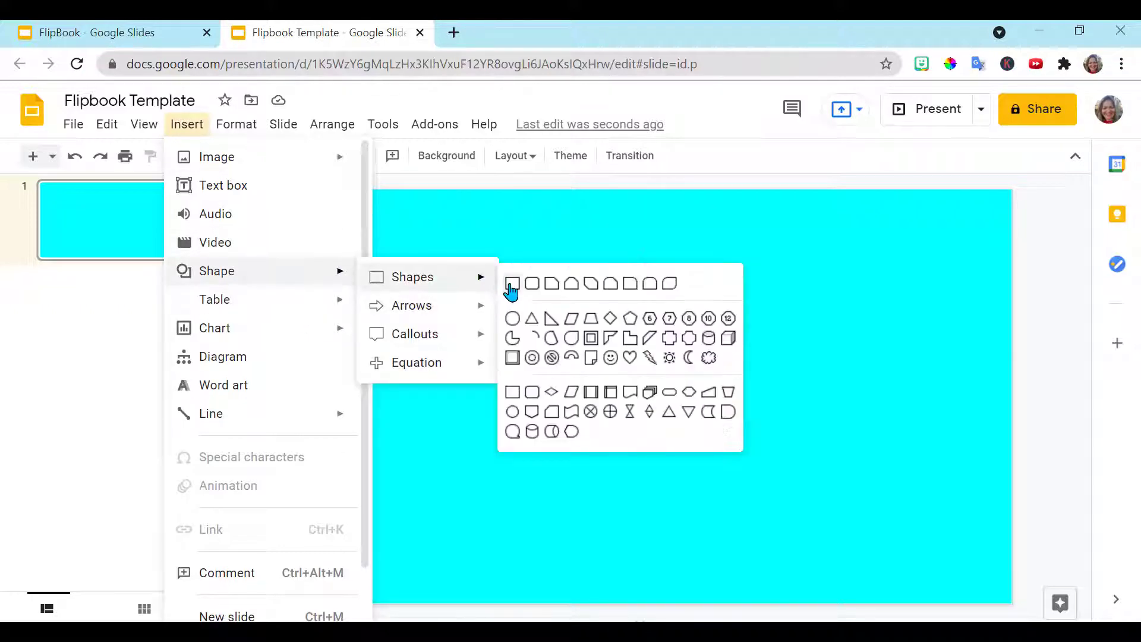
{"action": "left_click", "coordinate": [511, 284]}
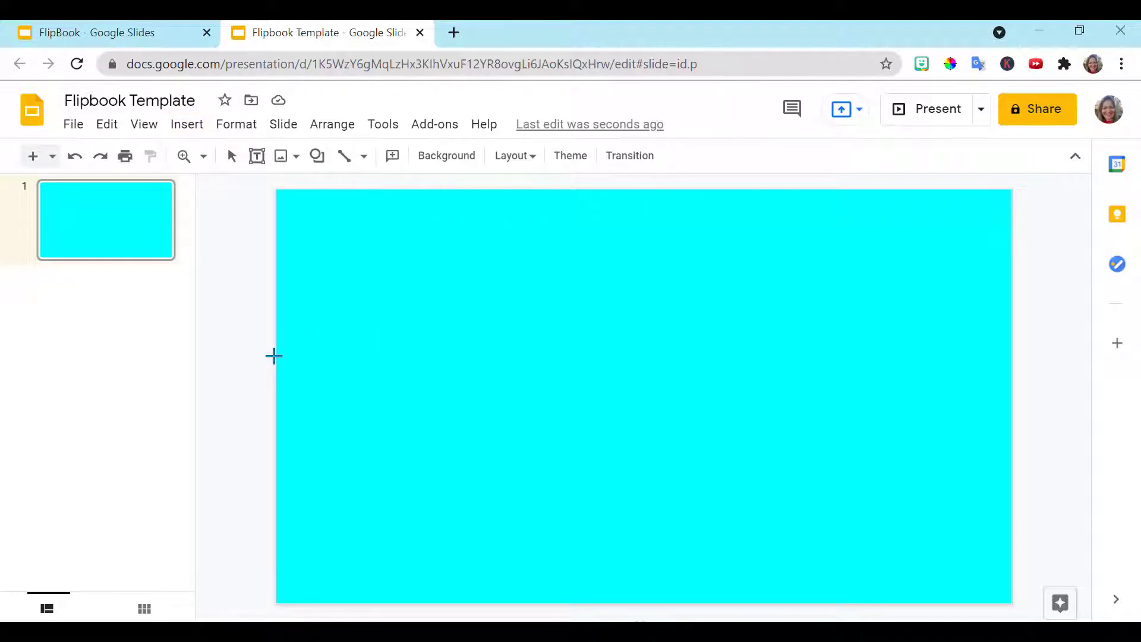
{"action": "mouse_move", "coordinate": [273, 356]}
{"action": "left_mouse_down"}
{"action": "mouse_move", "coordinate": [339, 372]}
{"action": "mouse_move", "coordinate": [1011, 409]}
{"action": "left_mouse_up"}
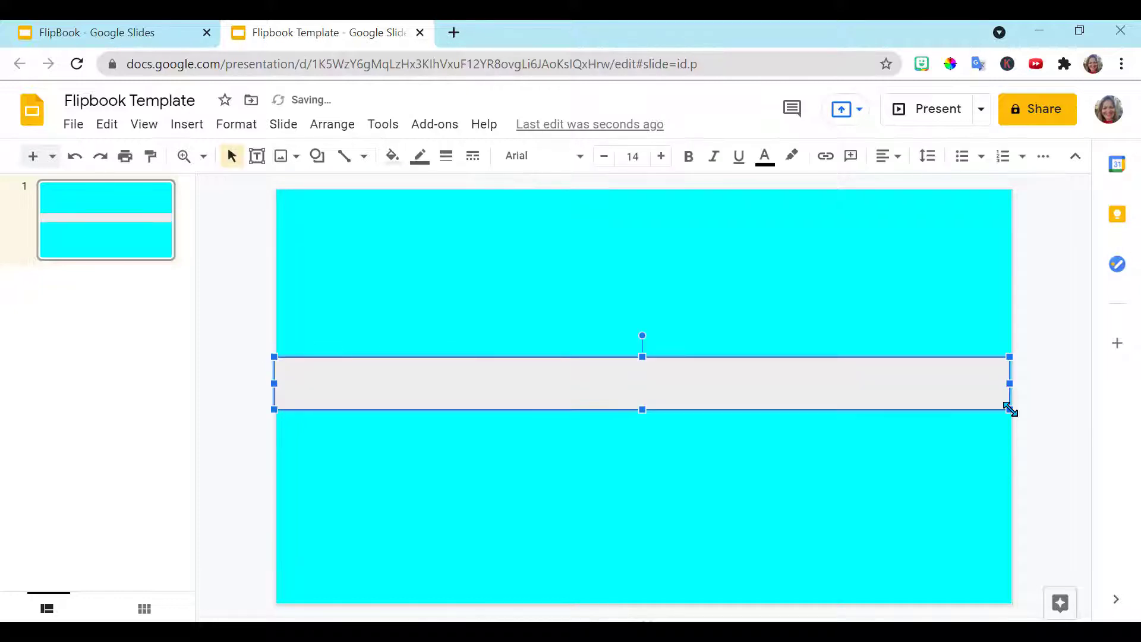
{"action": "key", "text": "ctrl+d"}
{"action": "key", "text": "ctrl+d"}
{"action": "key", "text": "ctrl+d"}
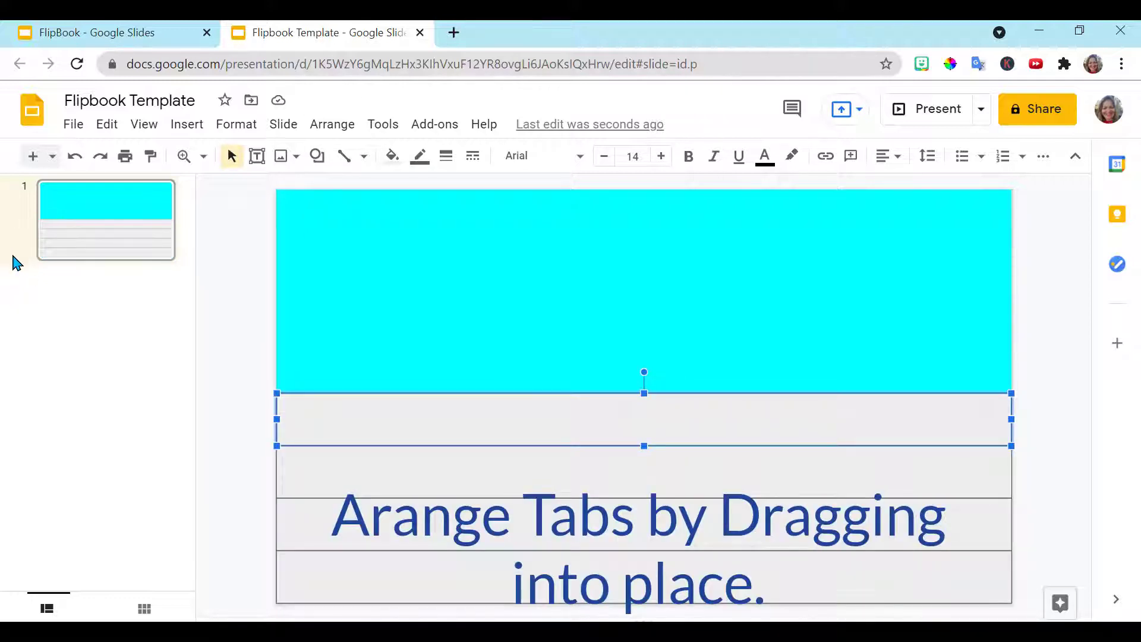
{"action": "left_click", "coordinate": [16, 262]}
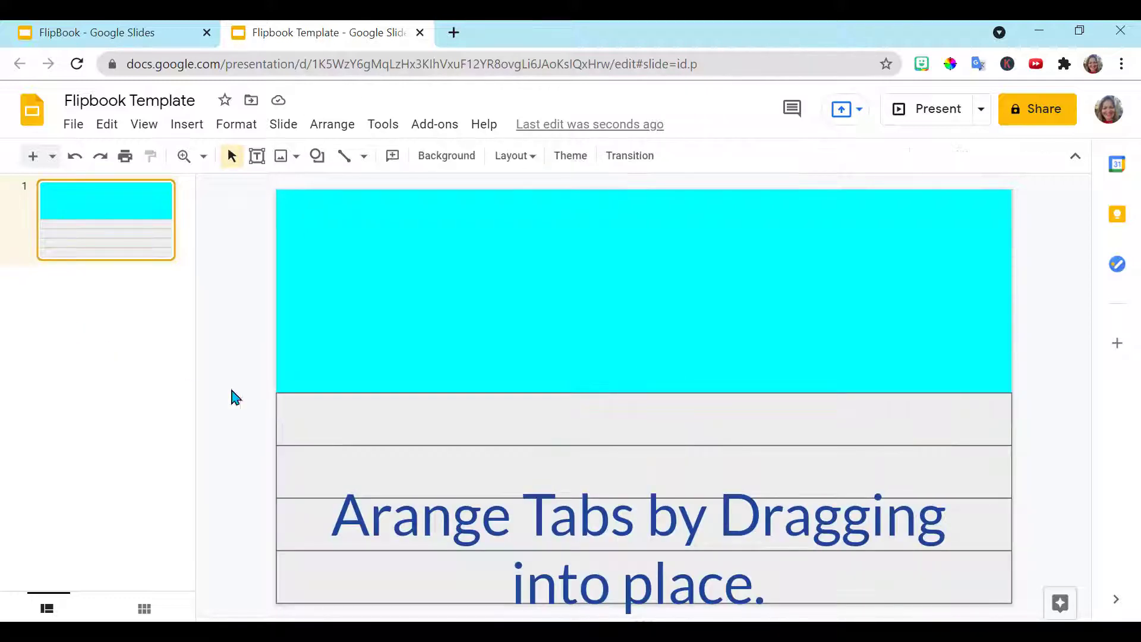
{"action": "scroll", "coordinate": [520, 262], "scroll_direction": "right", "scroll_amount": 2}
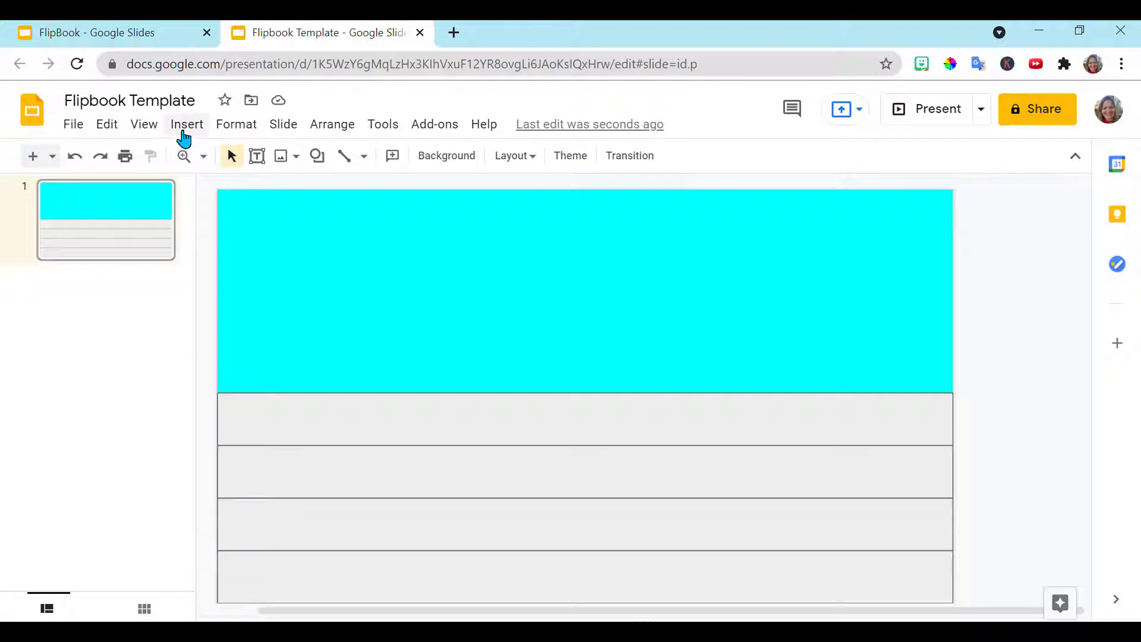
Insert 'Flipbook Template' word art in Cherry Cream Soda and narrow its box
{"action": "left_click", "coordinate": [183, 135]}
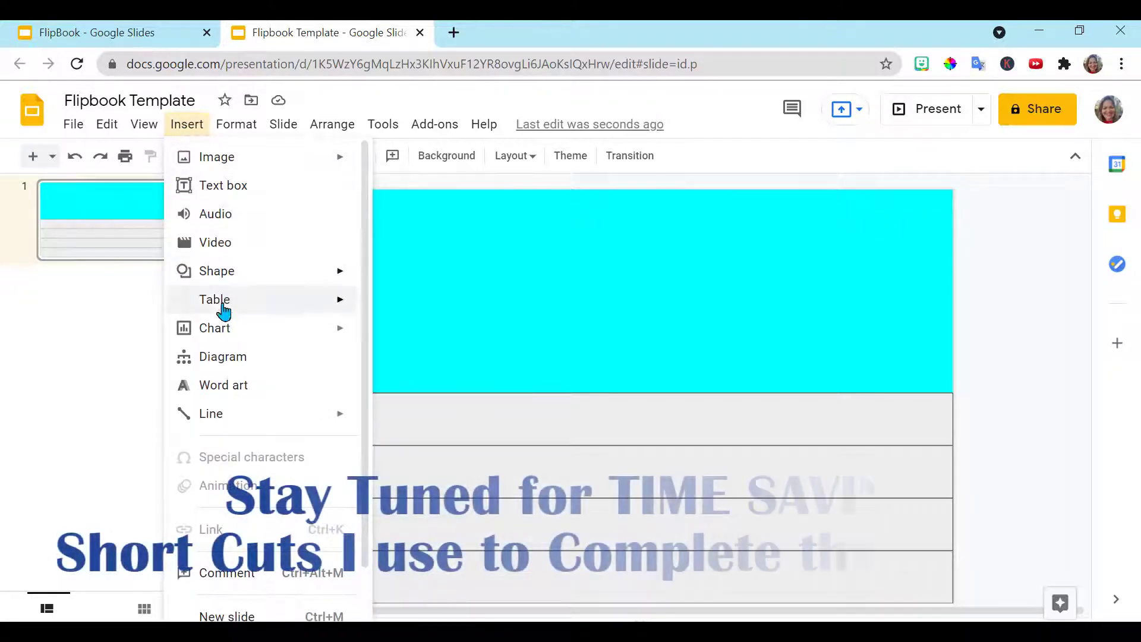
{"action": "left_click", "coordinate": [228, 389]}
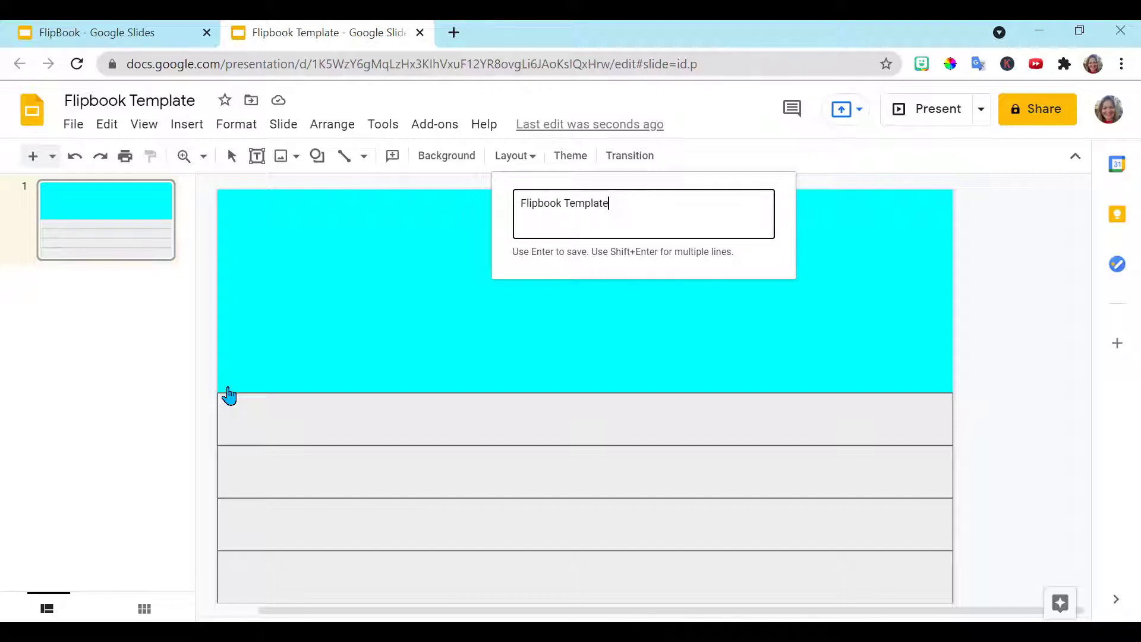
{"action": "key", "text": "Return"}
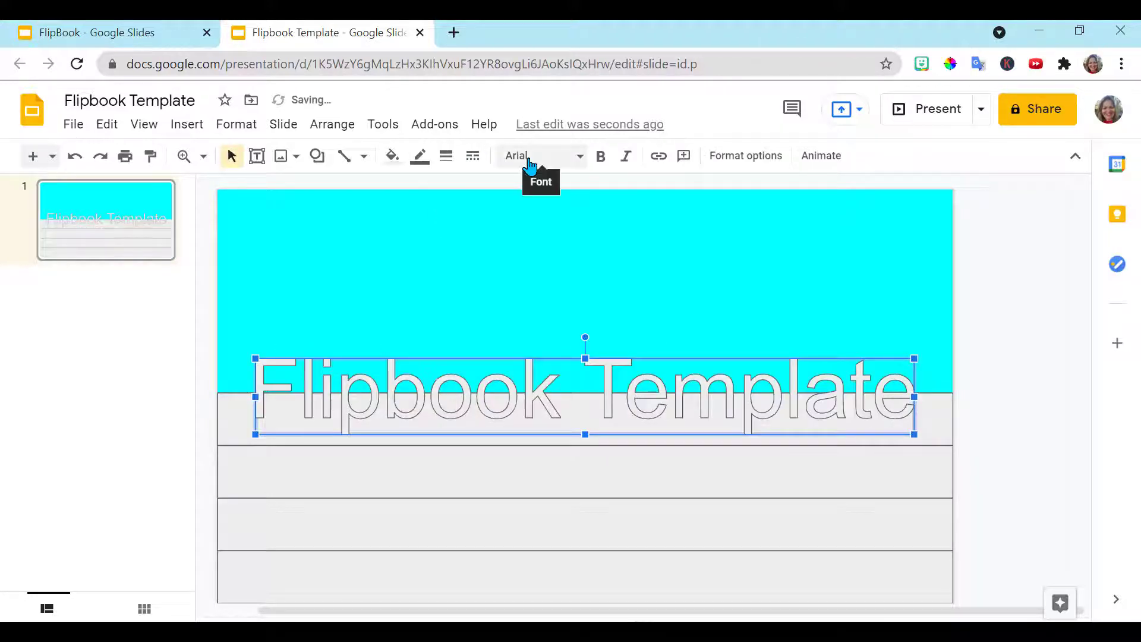
{"action": "left_click", "coordinate": [529, 162]}
{"action": "left_click", "coordinate": [543, 261]}
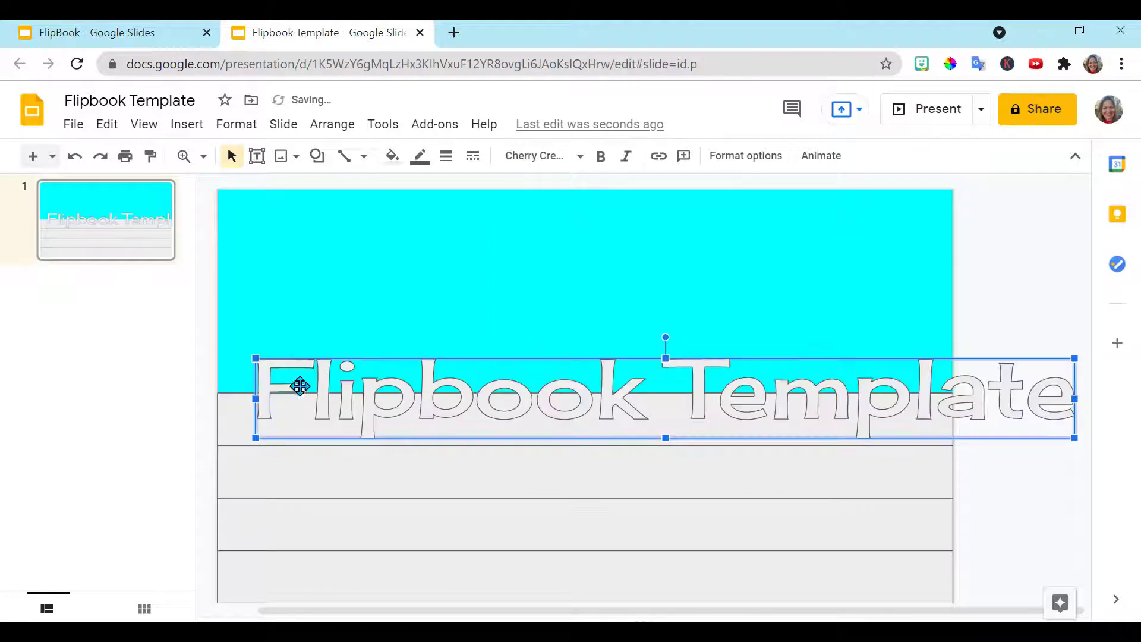
{"action": "left_click_drag", "start_coordinate": [252, 399], "coordinate": [448, 398]}
Move the title to the top of the slide and fill it cyan, then cornflower blue
{"action": "left_click_drag", "start_coordinate": [557, 346], "coordinate": [392, 227]}
{"action": "left_click", "coordinate": [392, 155]}
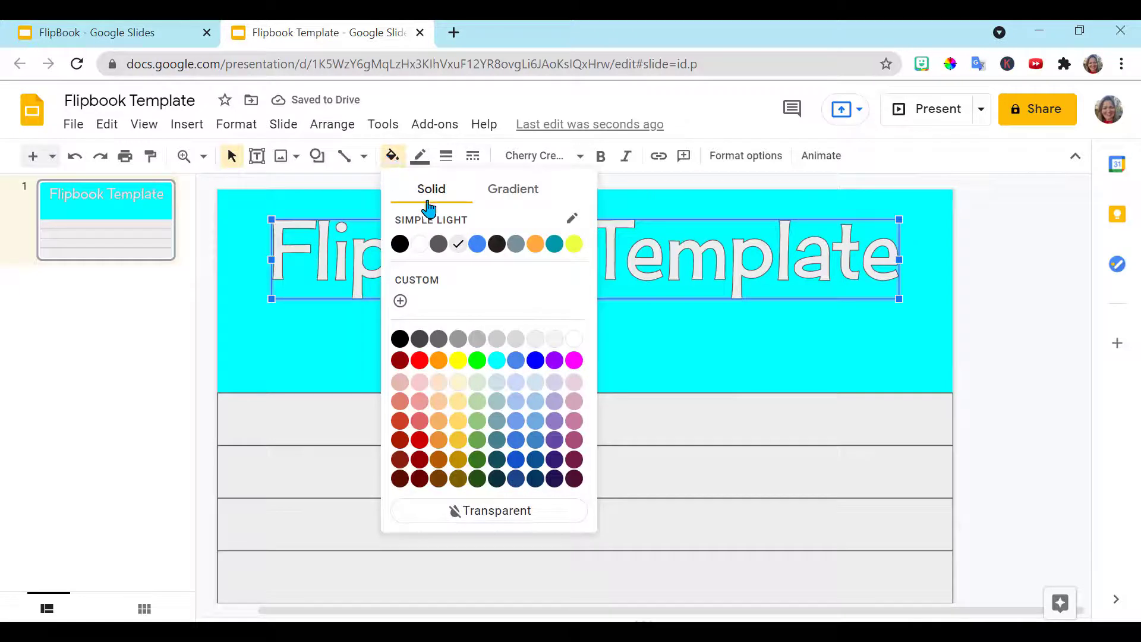
{"action": "left_click", "coordinate": [497, 360]}
{"action": "left_click", "coordinate": [391, 157]}
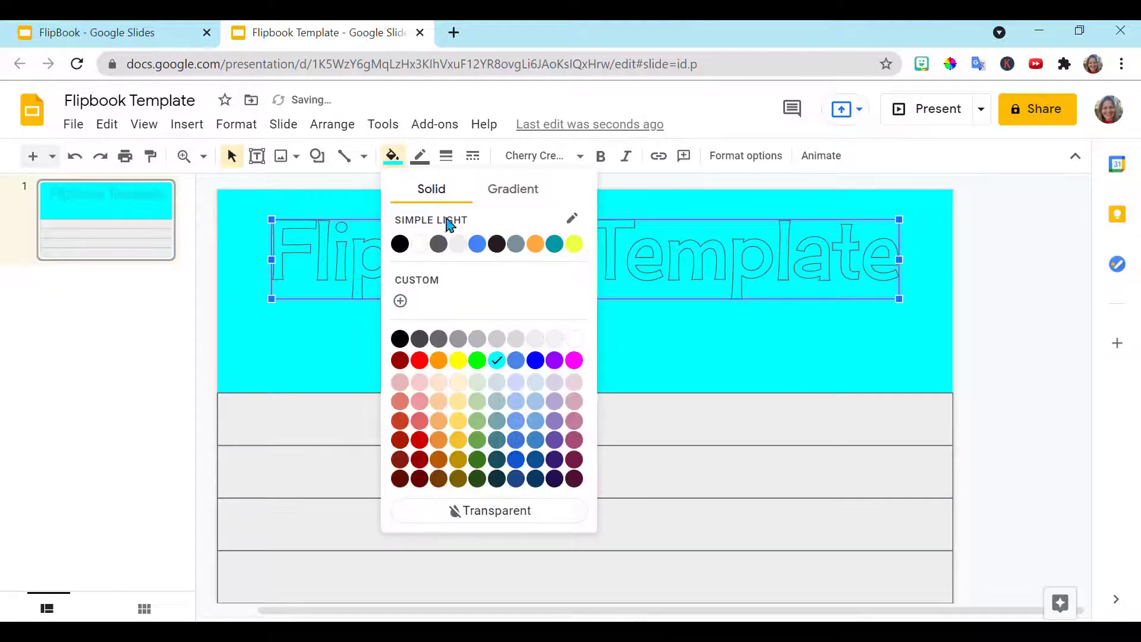
{"action": "left_click", "coordinate": [515, 361]}
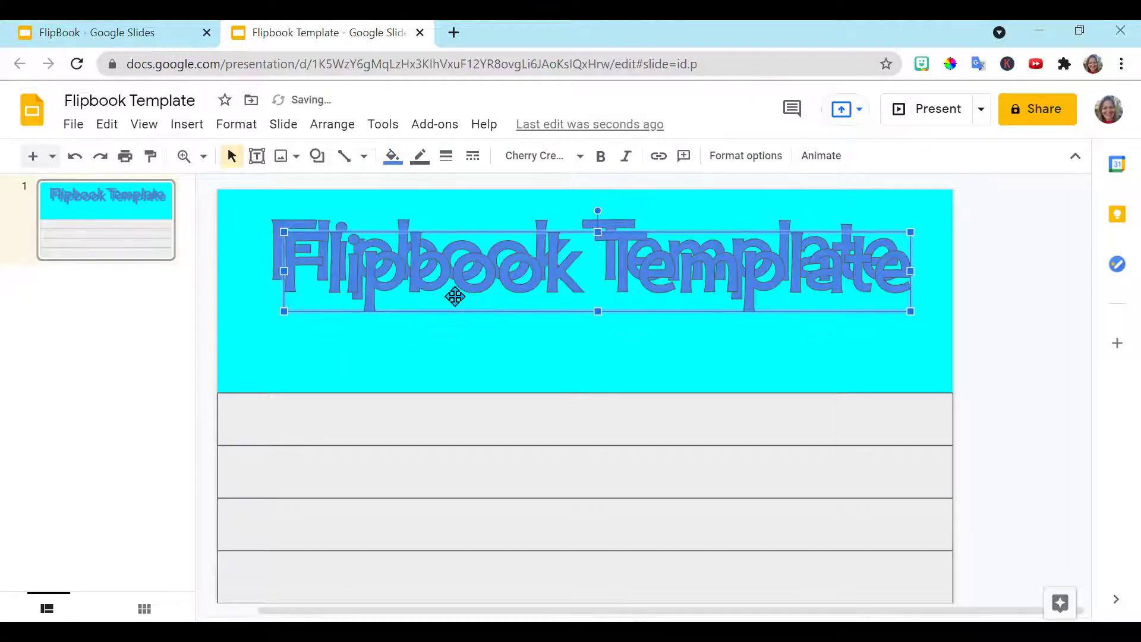
{"action": "left_click_drag", "start_coordinate": [474, 277], "coordinate": [463, 268]}
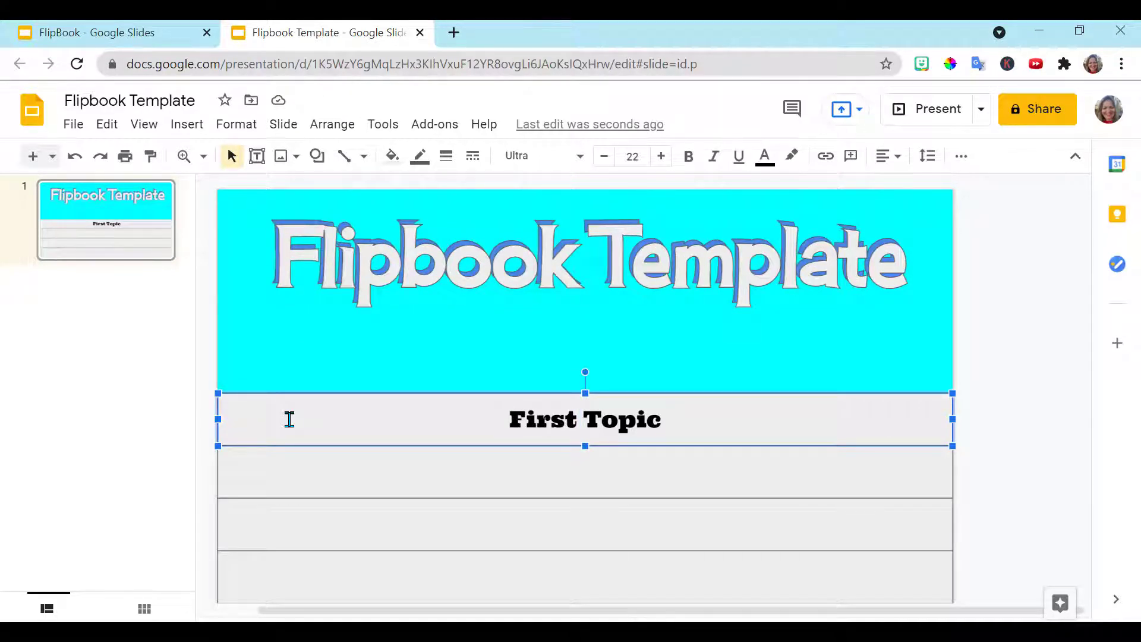
Fill the four tabs magenta, purple, blue and cornflower blue, top to bottom
{"action": "left_click", "coordinate": [392, 158]}
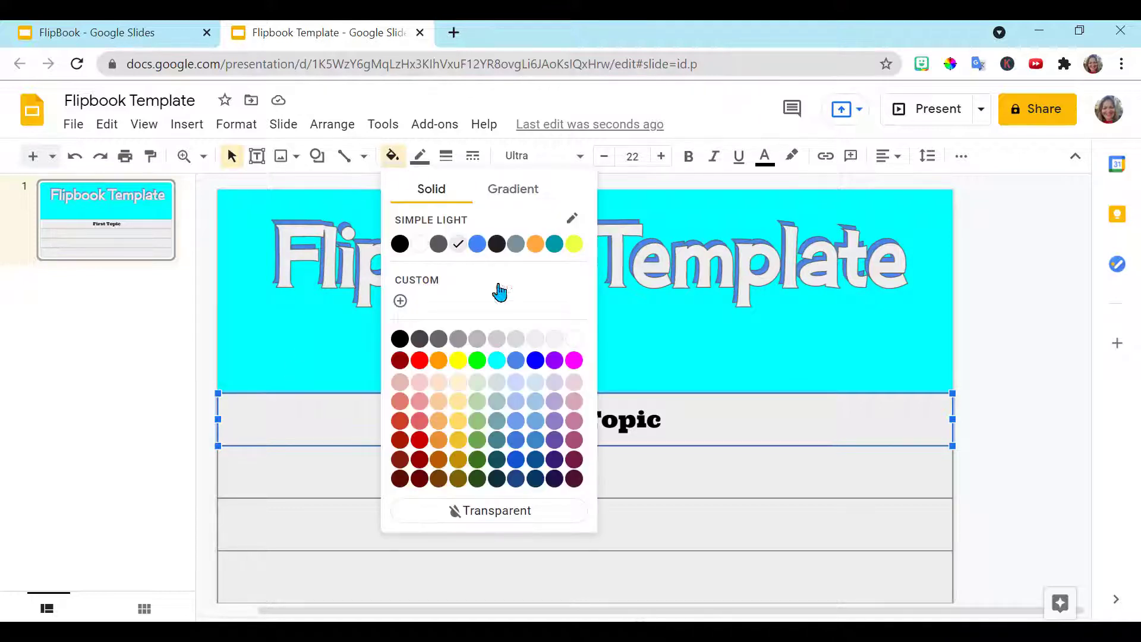
{"action": "left_click", "coordinate": [576, 361]}
{"action": "left_click", "coordinate": [343, 480]}
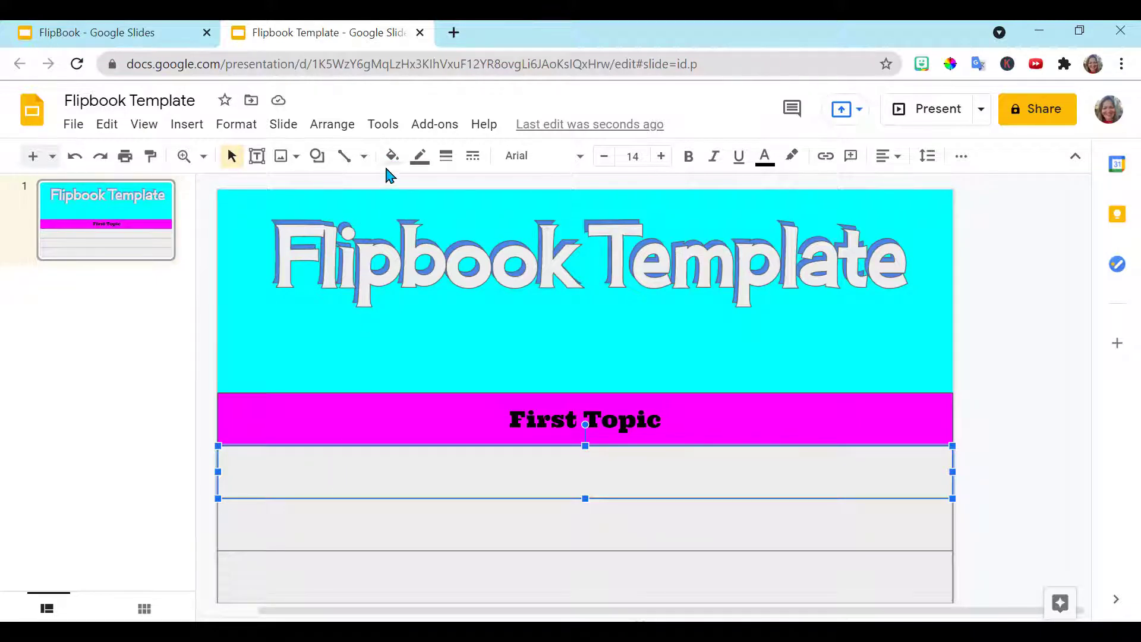
{"action": "left_click", "coordinate": [391, 156]}
{"action": "left_click", "coordinate": [554, 362]}
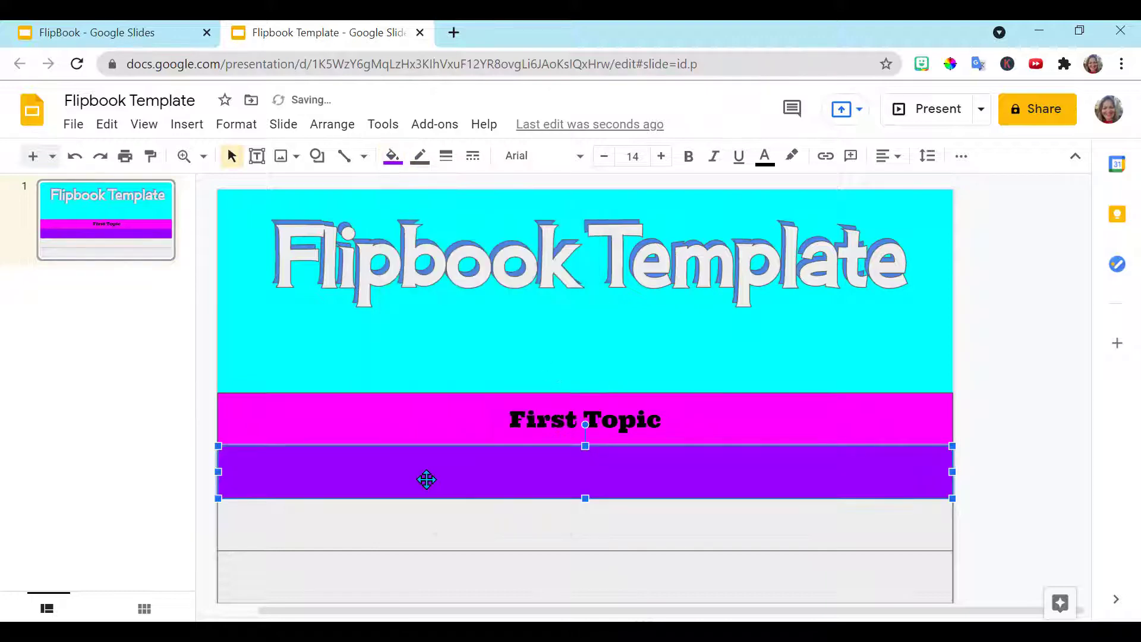
{"action": "left_click", "coordinate": [280, 521]}
{"action": "left_click", "coordinate": [391, 156]}
{"action": "left_click", "coordinate": [536, 362]}
{"action": "left_click", "coordinate": [428, 575]}
{"action": "left_click", "coordinate": [390, 155]}
{"action": "left_click", "coordinate": [517, 363]}
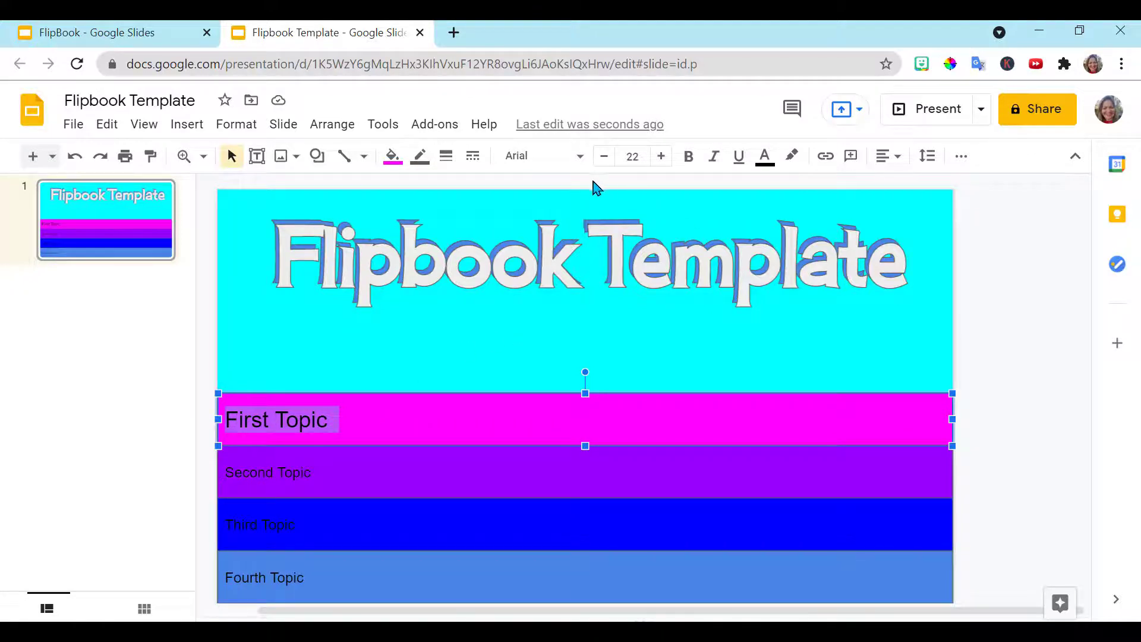
Set the First Topic label to the Ultra font and centre it
{"action": "left_click", "coordinate": [580, 159]}
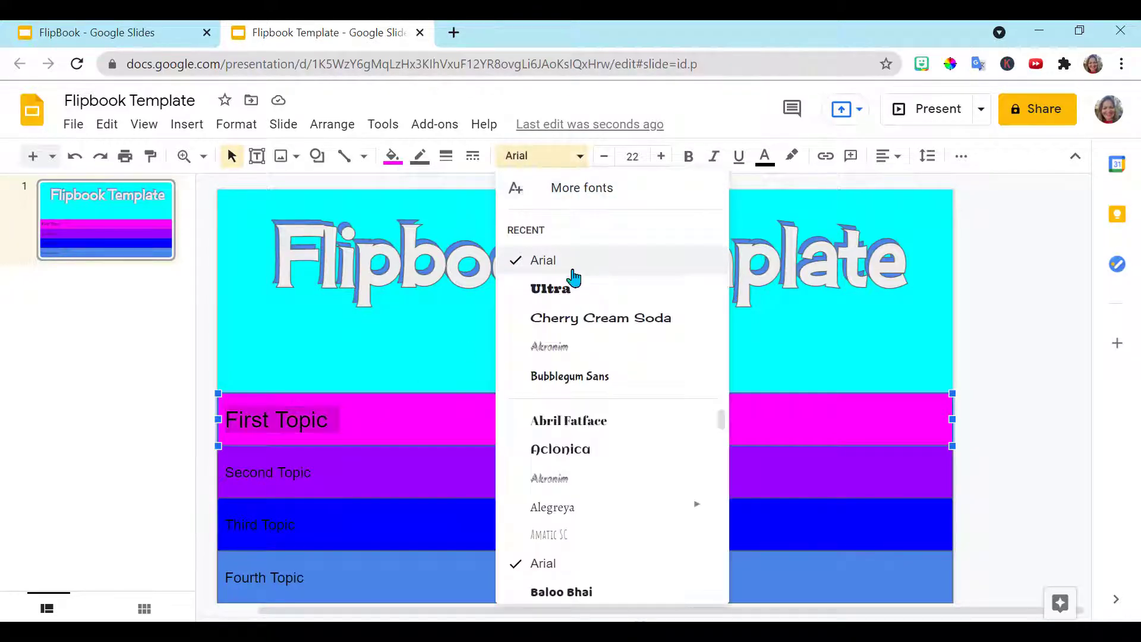
{"action": "left_click", "coordinate": [550, 289]}
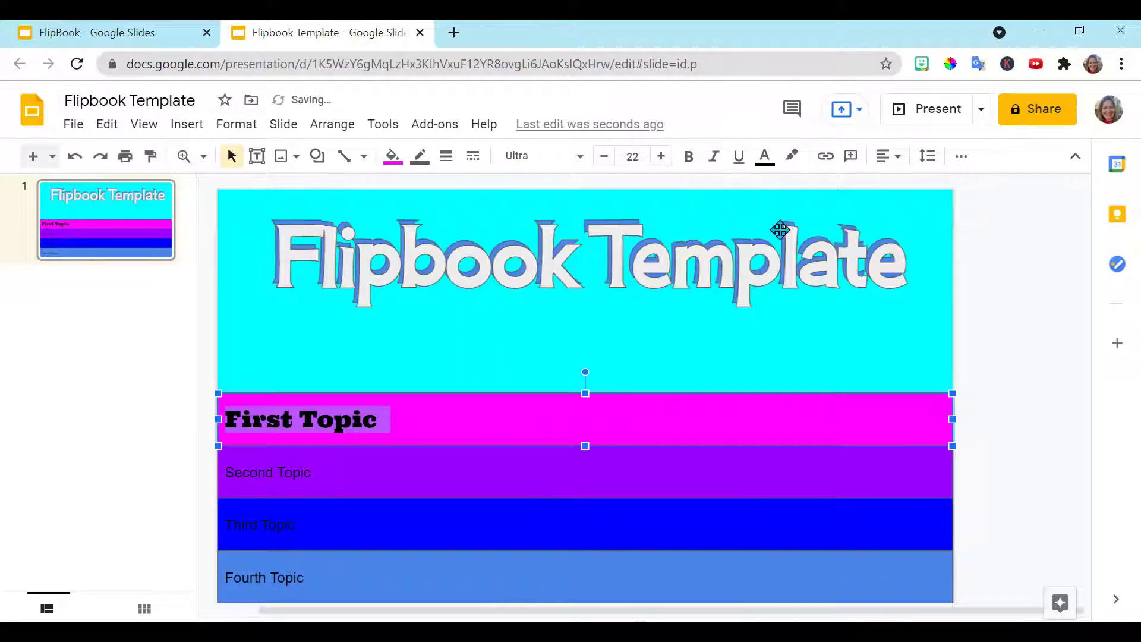
{"action": "left_click", "coordinate": [883, 158]}
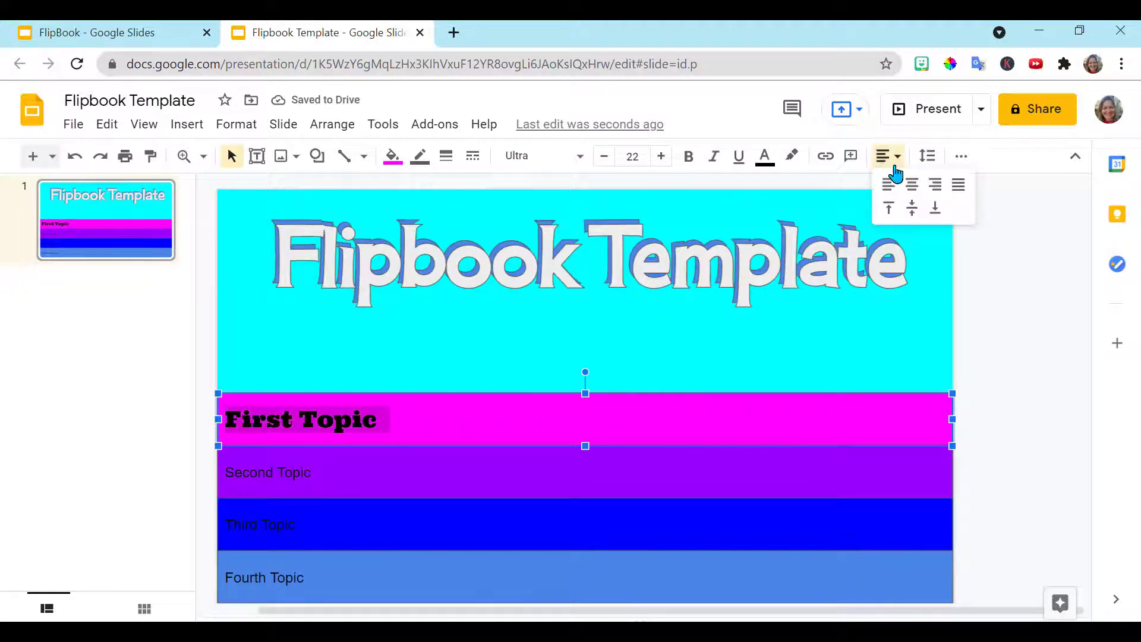
{"action": "left_click", "coordinate": [913, 186]}
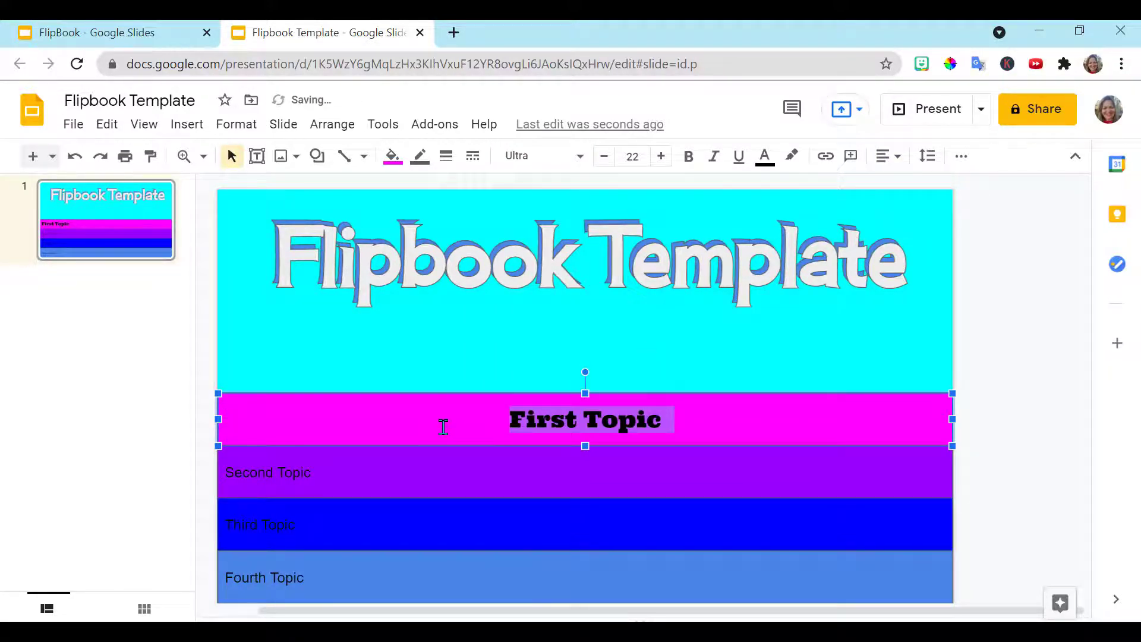
Paint-format the First Topic style onto the Second, Third and Fourth Topic labels
{"action": "left_click", "coordinate": [149, 158]}
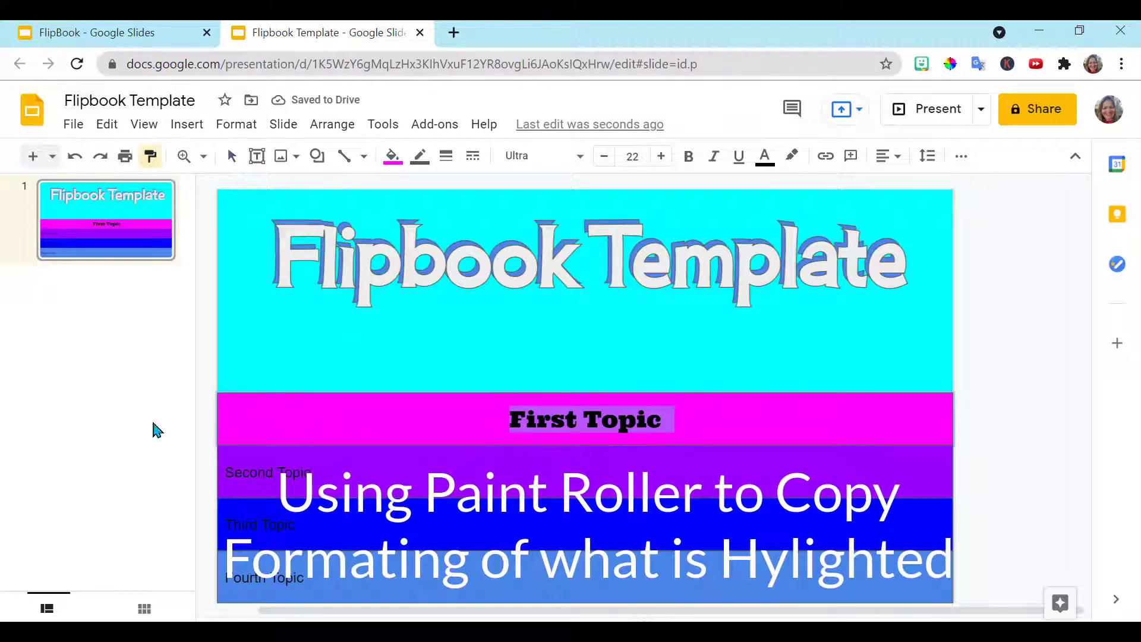
{"action": "left_click", "coordinate": [226, 480]}
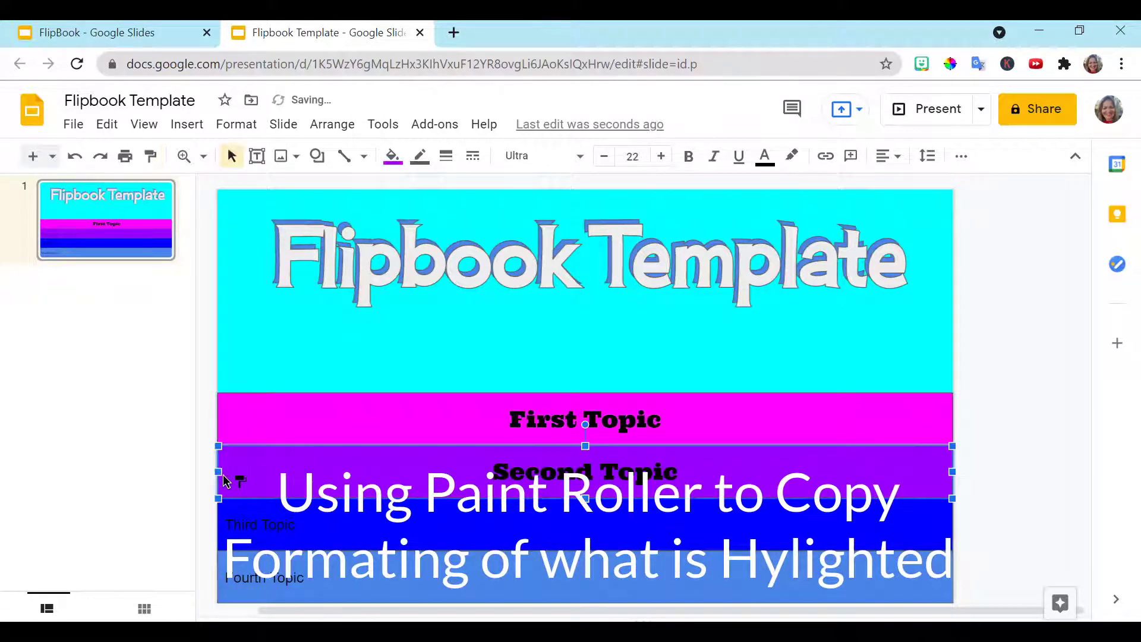
{"action": "triple_click", "coordinate": [549, 418]}
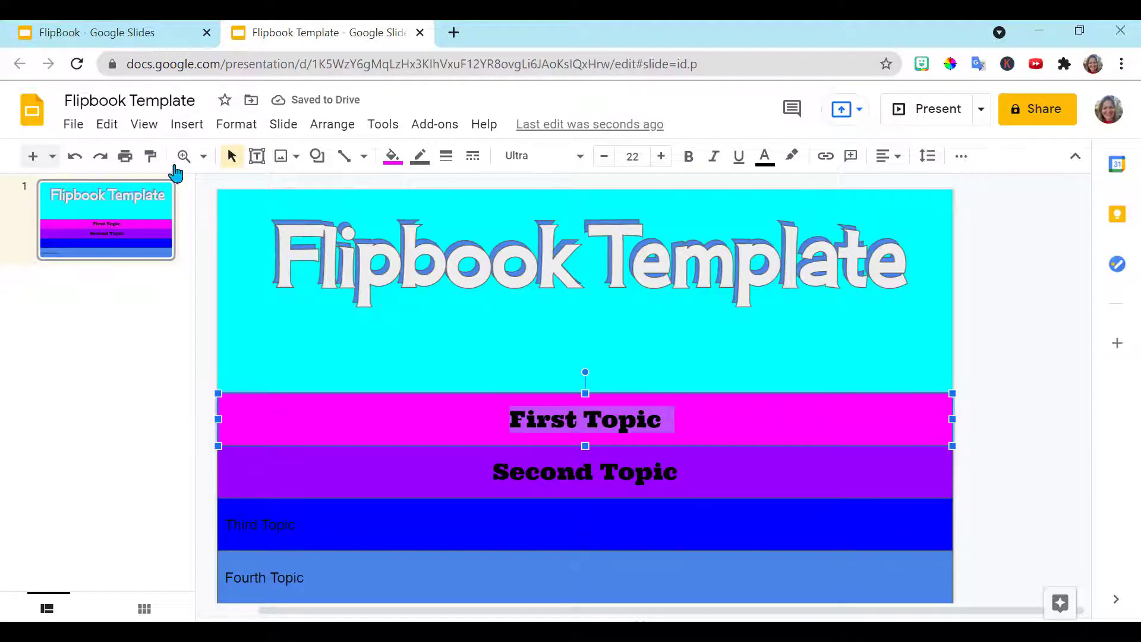
{"action": "left_click", "coordinate": [151, 158]}
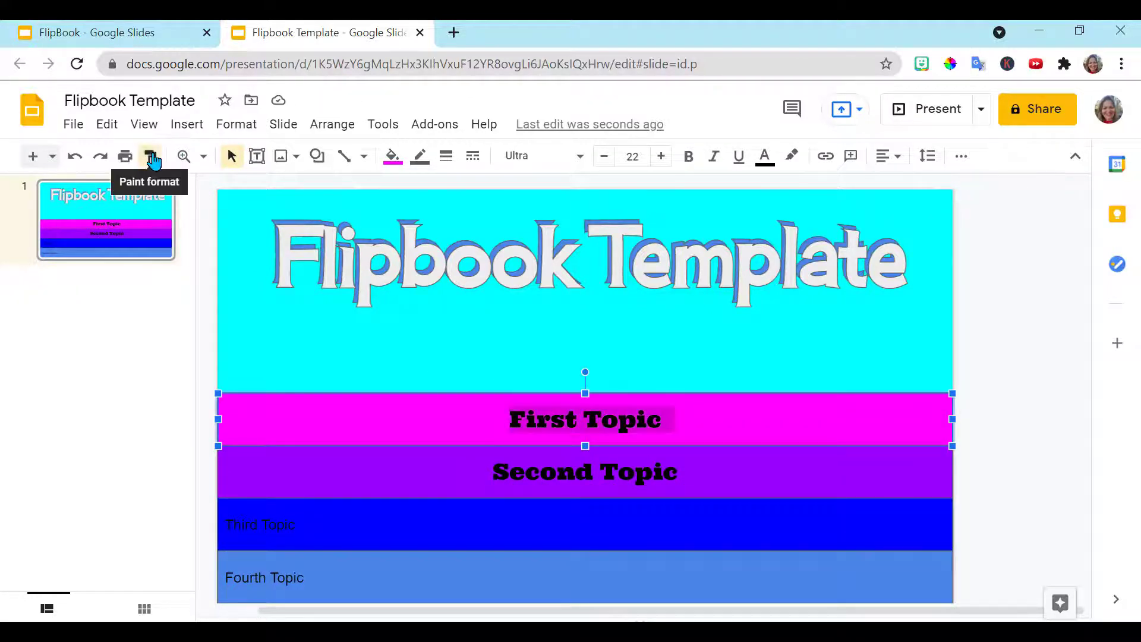
{"action": "left_click", "coordinate": [226, 533]}
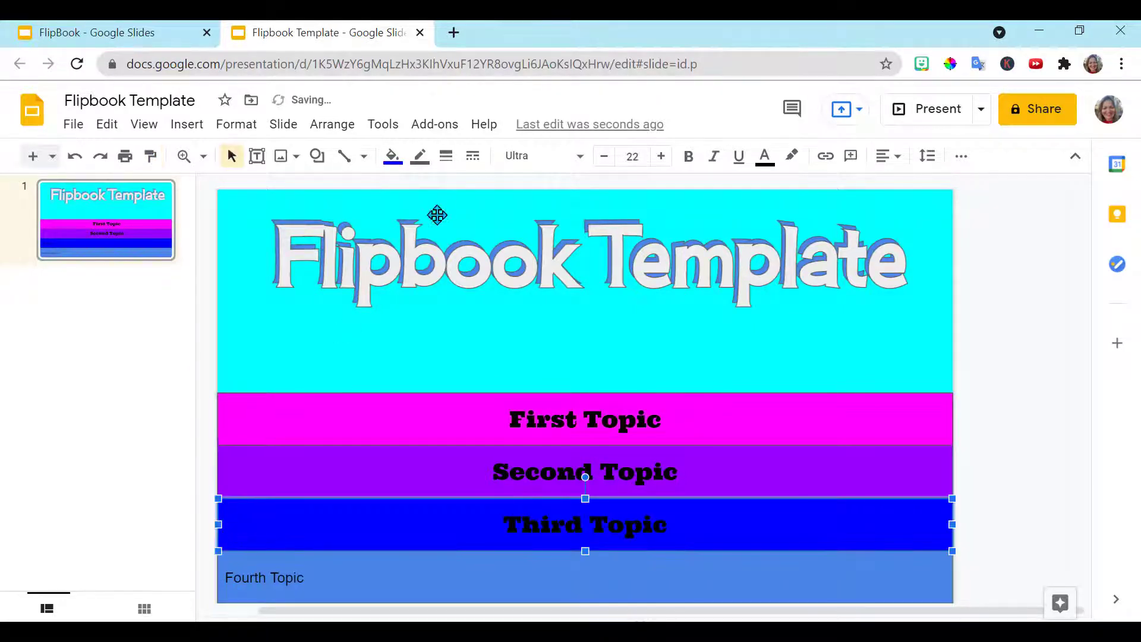
{"action": "left_click", "coordinate": [228, 581]}
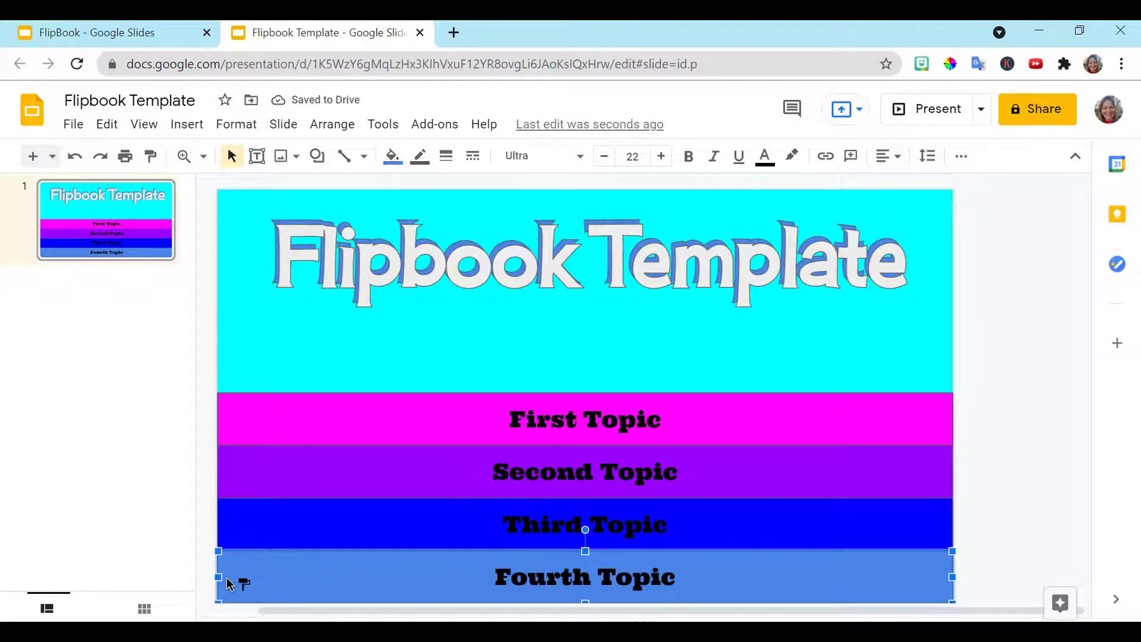
{"action": "left_click", "coordinate": [17, 233]}
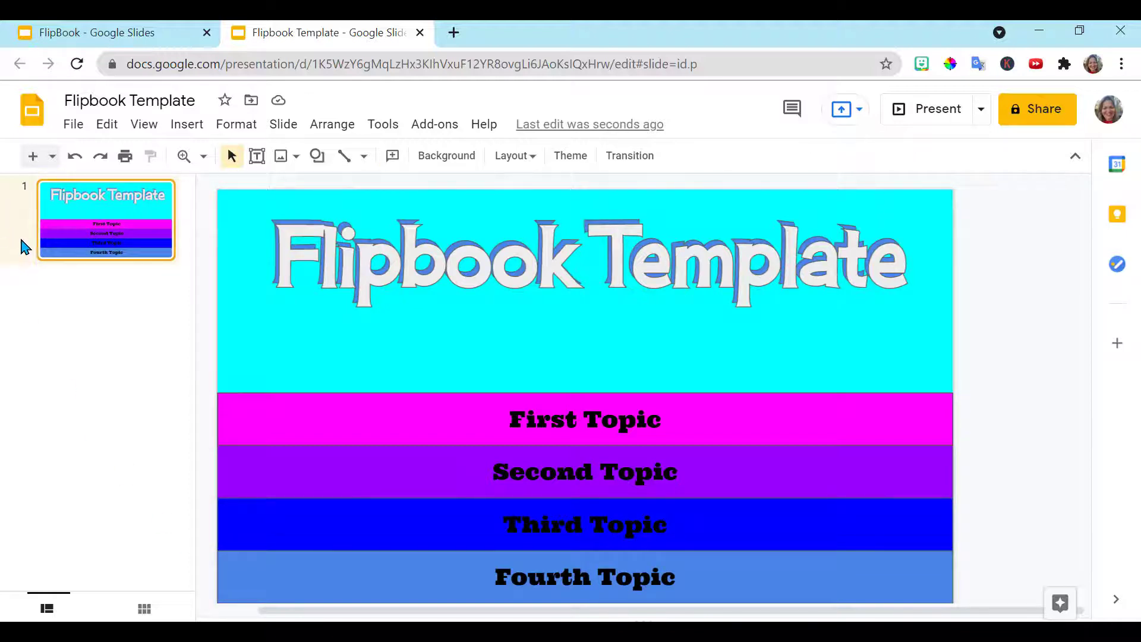
Add slide 2, delete its placeholders and set its background to magenta
{"action": "left_click", "coordinate": [33, 157]}
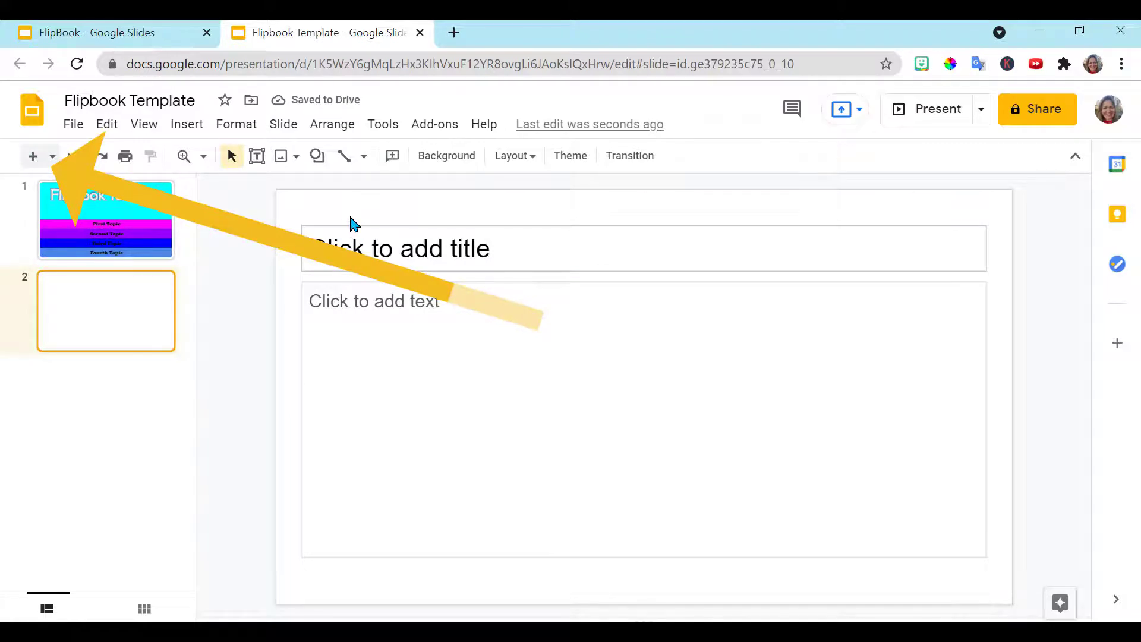
{"action": "left_click_drag", "start_coordinate": [350, 223], "coordinate": [415, 387]}
{"action": "key", "text": "Delete"}
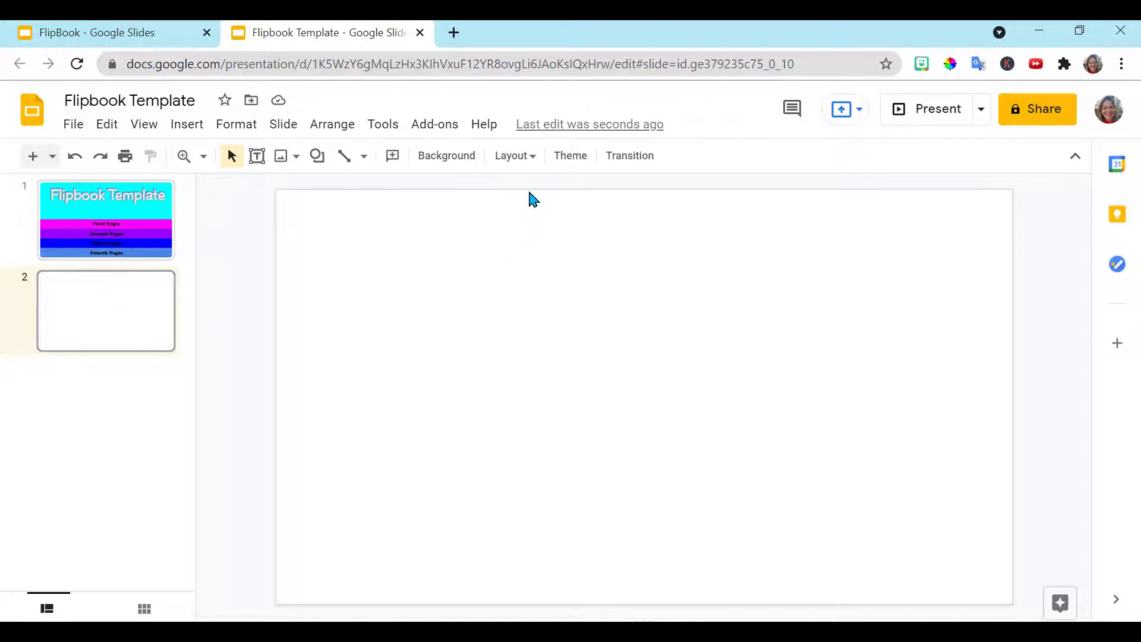
{"action": "left_click", "coordinate": [460, 159]}
{"action": "left_click", "coordinate": [687, 300]}
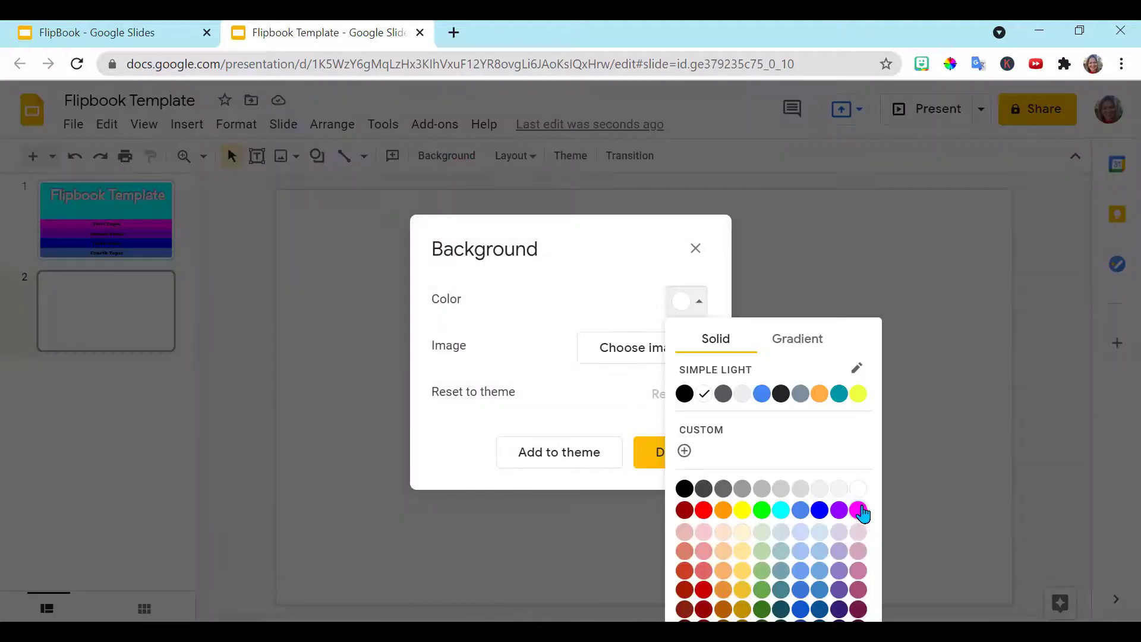
{"action": "left_click", "coordinate": [861, 511]}
{"action": "left_click", "coordinate": [63, 326]}
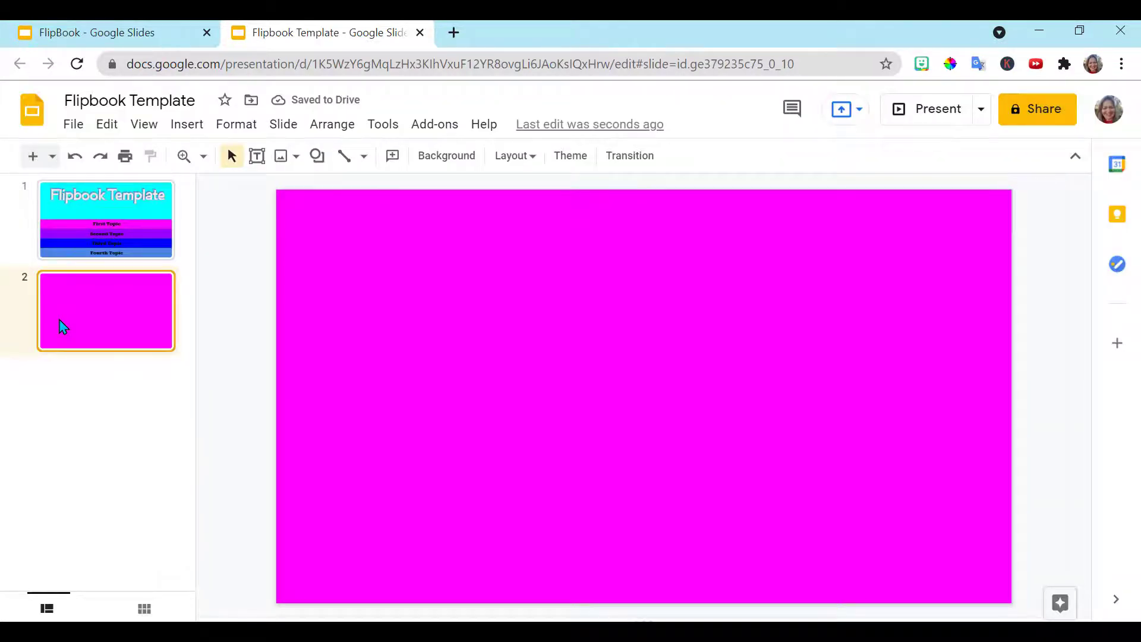
Add blank slides 3 and 4 and give slide 3 a purple background
{"action": "left_click", "coordinate": [32, 155]}
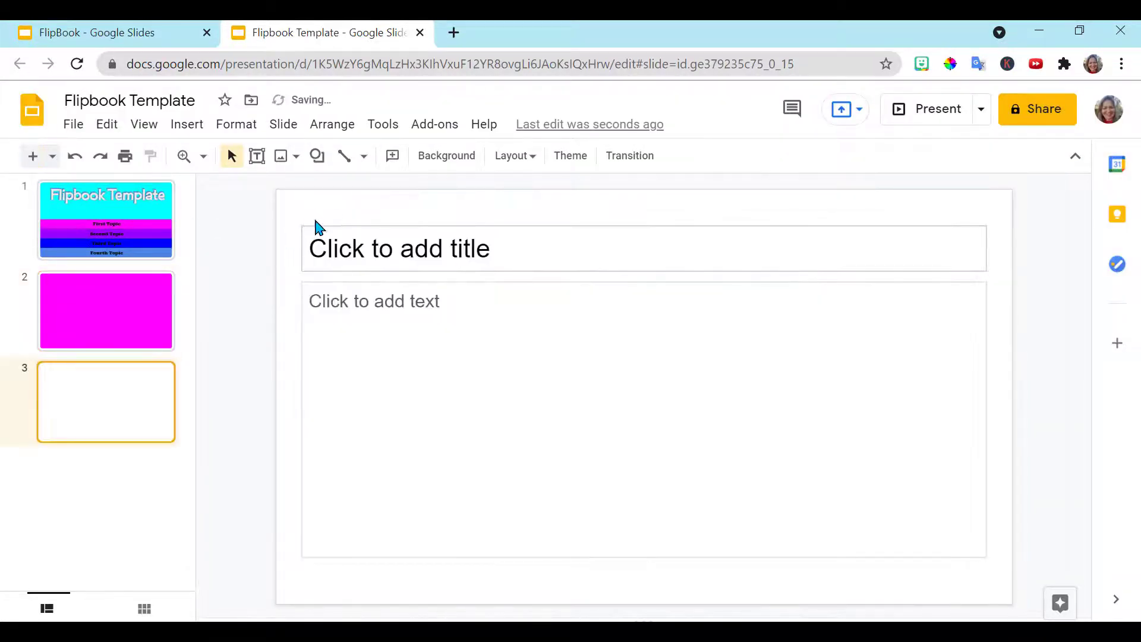
{"action": "key", "text": "ctrl+a"}
{"action": "key", "text": "Delete"}
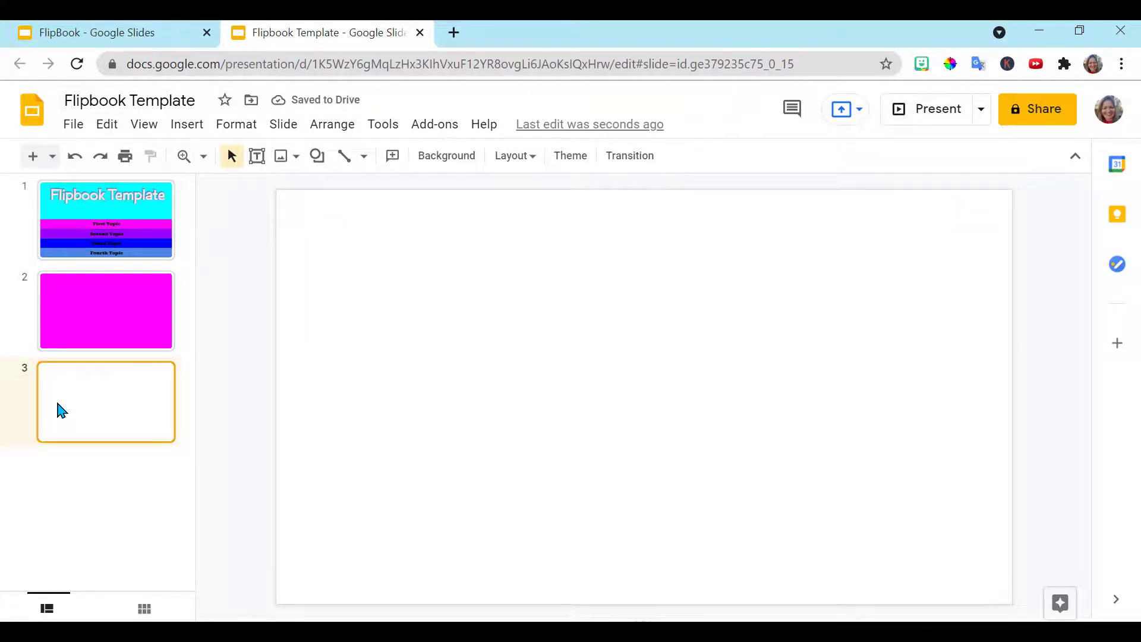
{"action": "key", "text": "ctrl+d"}
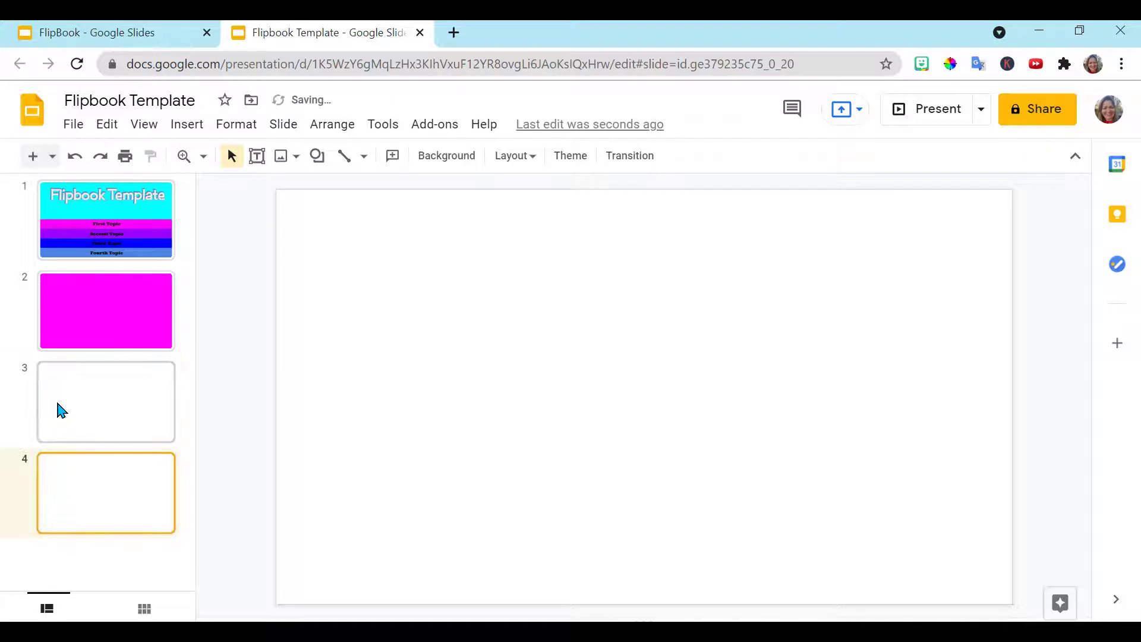
{"action": "left_click", "coordinate": [93, 412]}
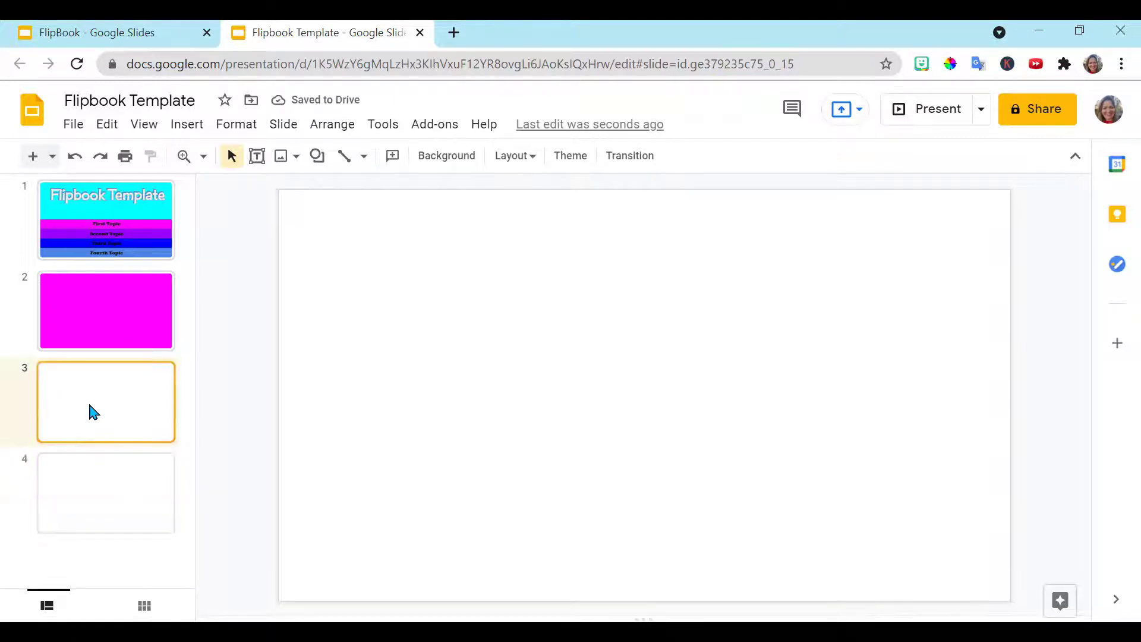
{"action": "left_click", "coordinate": [446, 155]}
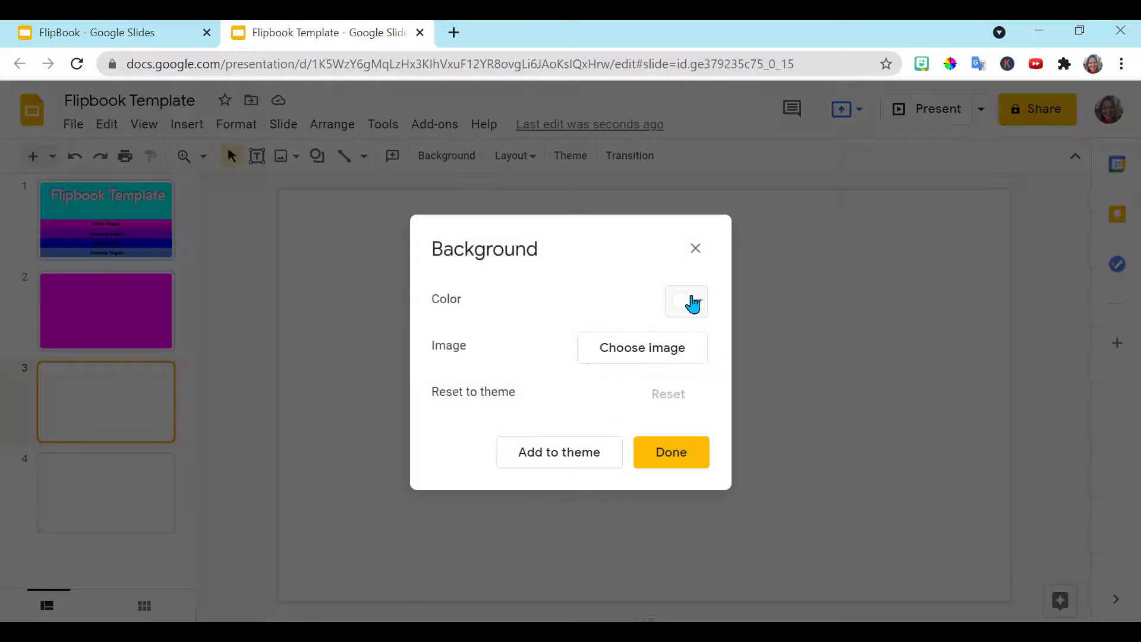
{"action": "left_click", "coordinate": [687, 301]}
{"action": "left_click", "coordinate": [830, 490]}
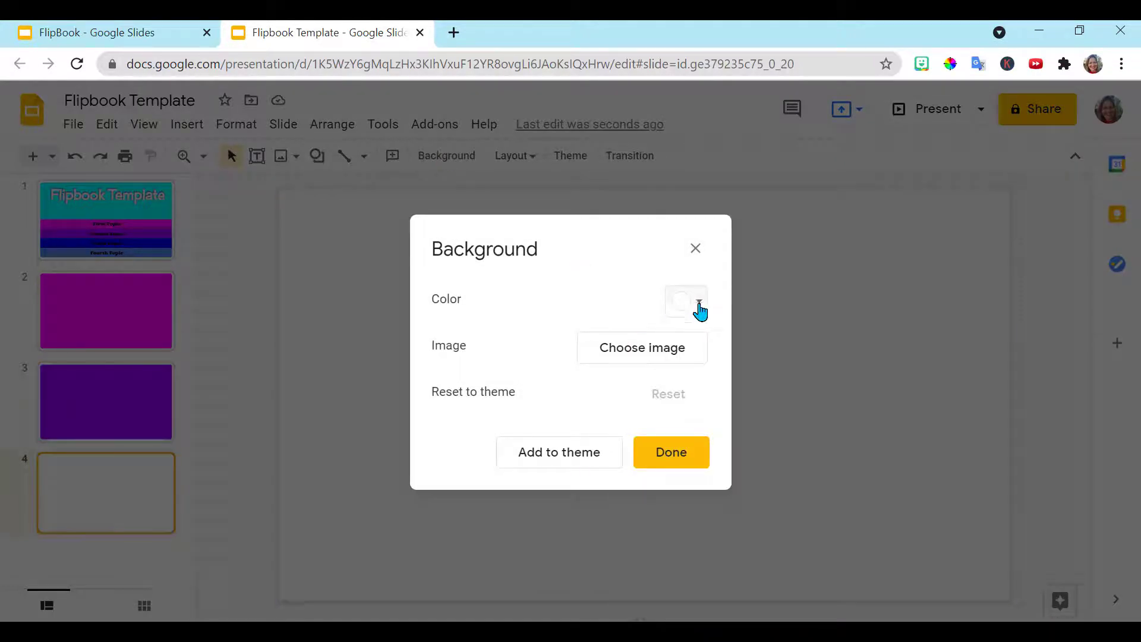
Give slide 4 a bright blue background
{"action": "left_click", "coordinate": [696, 303]}
{"action": "left_click", "coordinate": [801, 510]}
{"action": "left_click", "coordinate": [698, 302]}
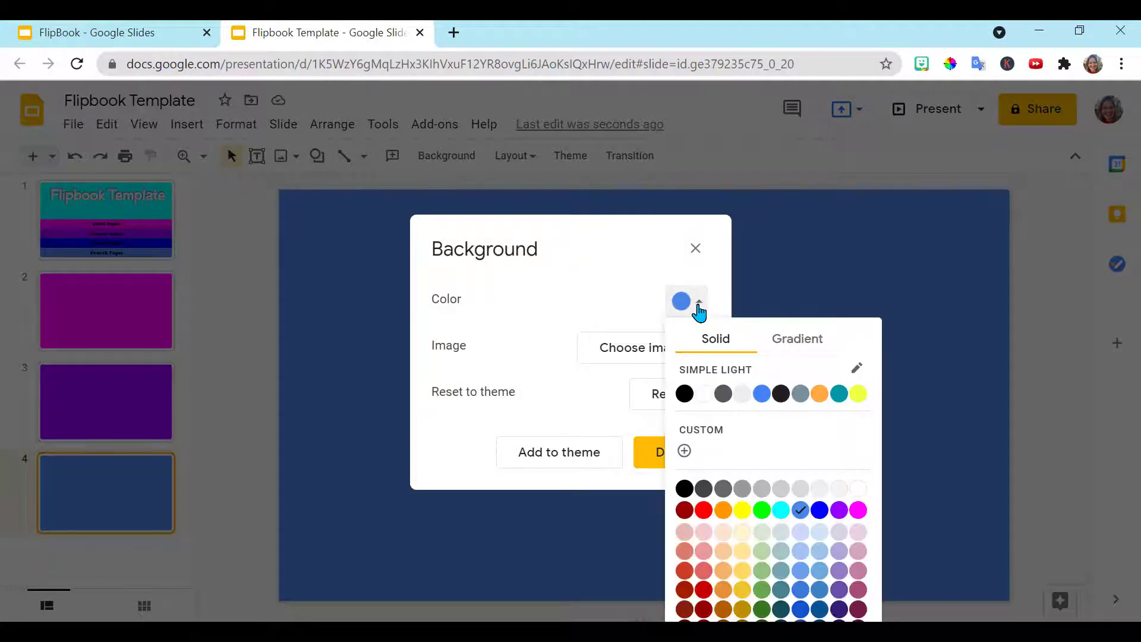
{"action": "left_click", "coordinate": [819, 510]}
{"action": "left_click", "coordinate": [667, 454]}
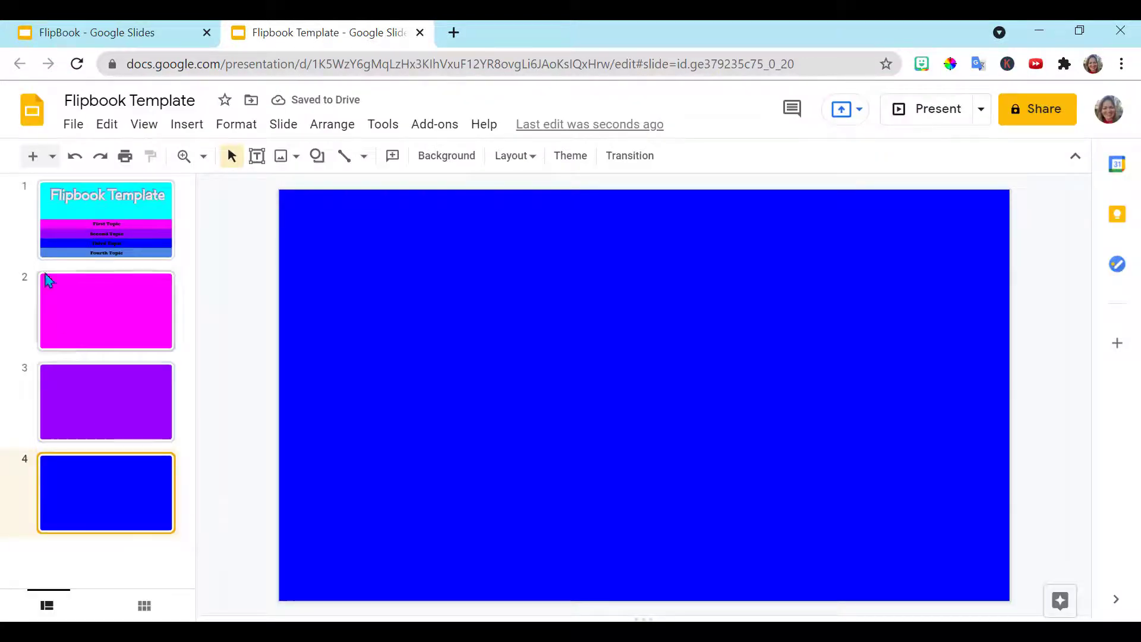
Add slide 5 with a light blue background and return to the title slide
{"action": "left_click", "coordinate": [32, 157]}
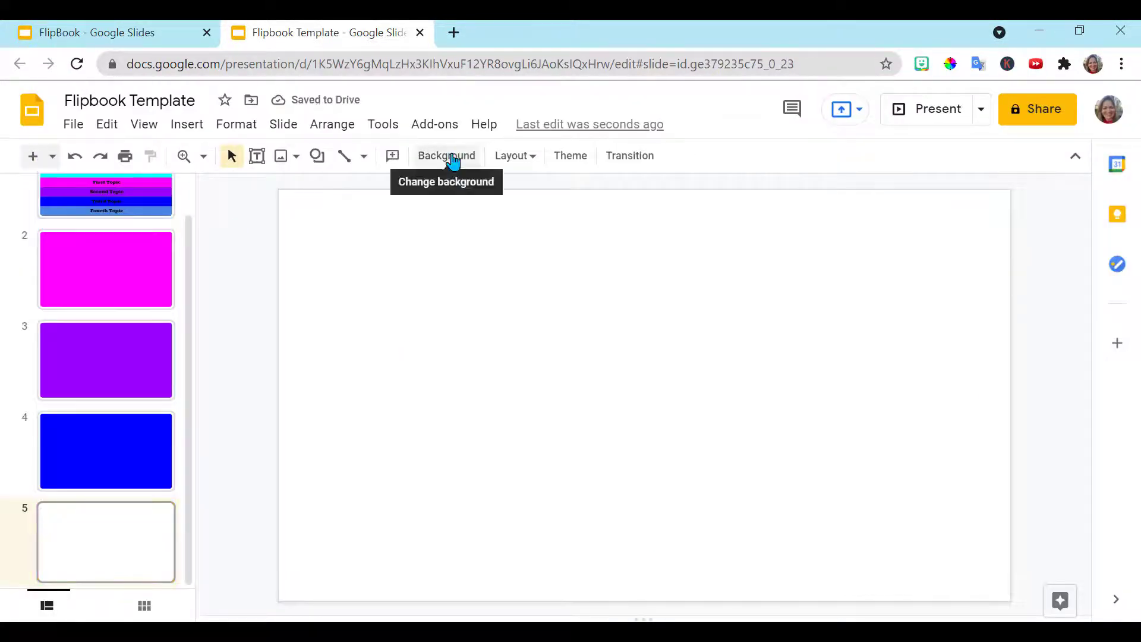
{"action": "left_click", "coordinate": [453, 160]}
{"action": "left_click", "coordinate": [692, 301]}
{"action": "left_click", "coordinate": [799, 515]}
{"action": "left_click", "coordinate": [685, 461]}
{"action": "left_click", "coordinate": [153, 216]}
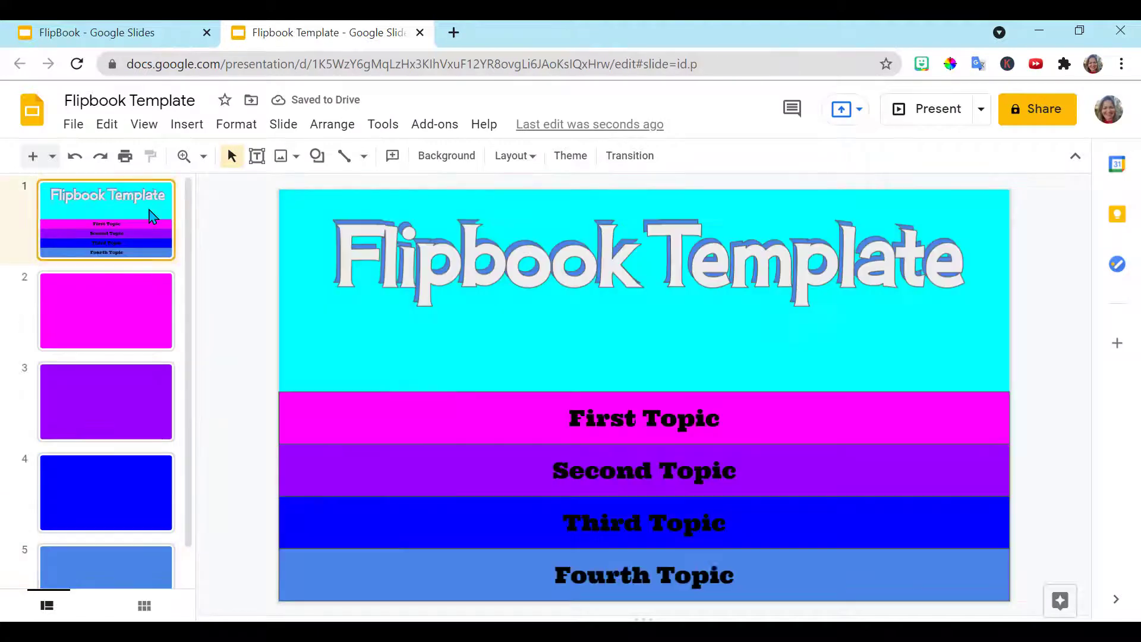
Start a link on the First Topic tab, searching for 'slide'
{"action": "left_click", "coordinate": [448, 414]}
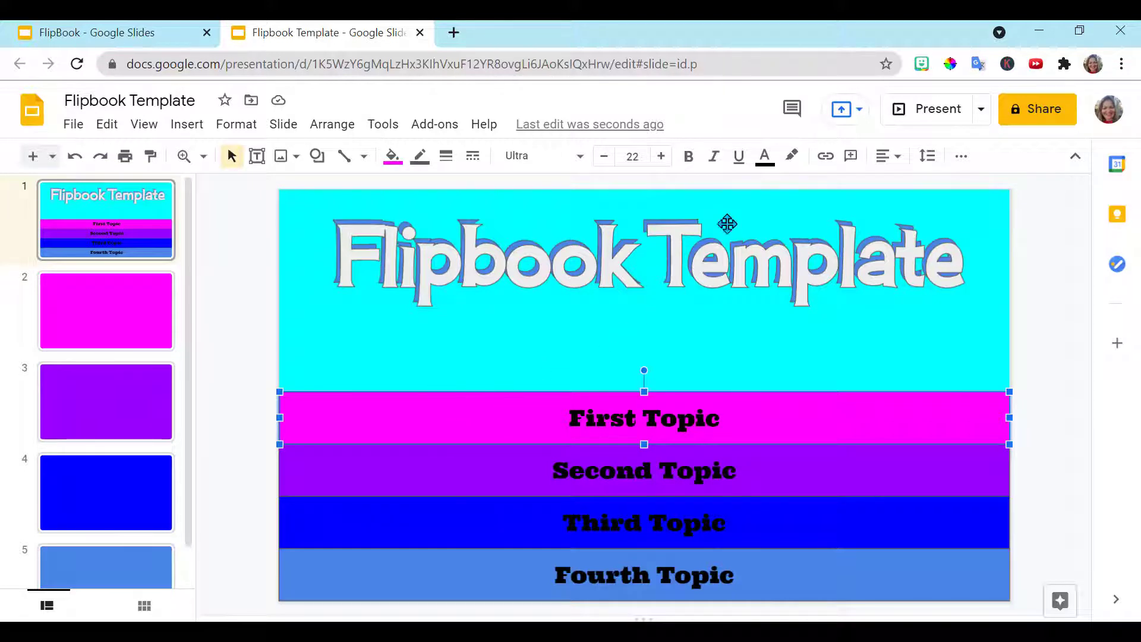
{"action": "left_click", "coordinate": [827, 159]}
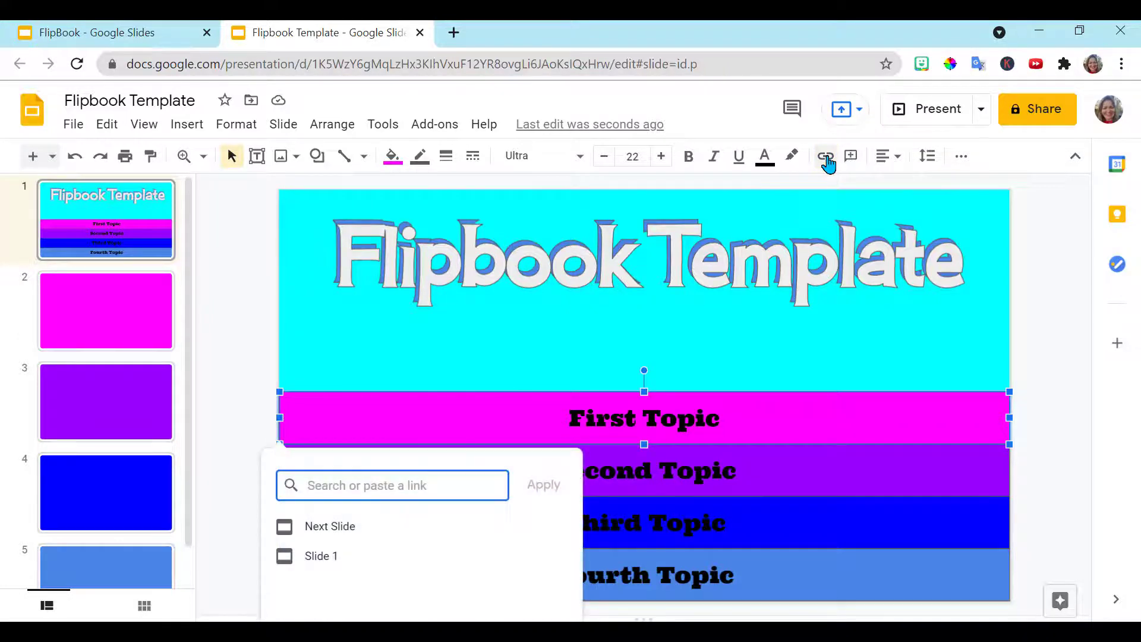
{"action": "key", "text": "ctrl+shift+f"}
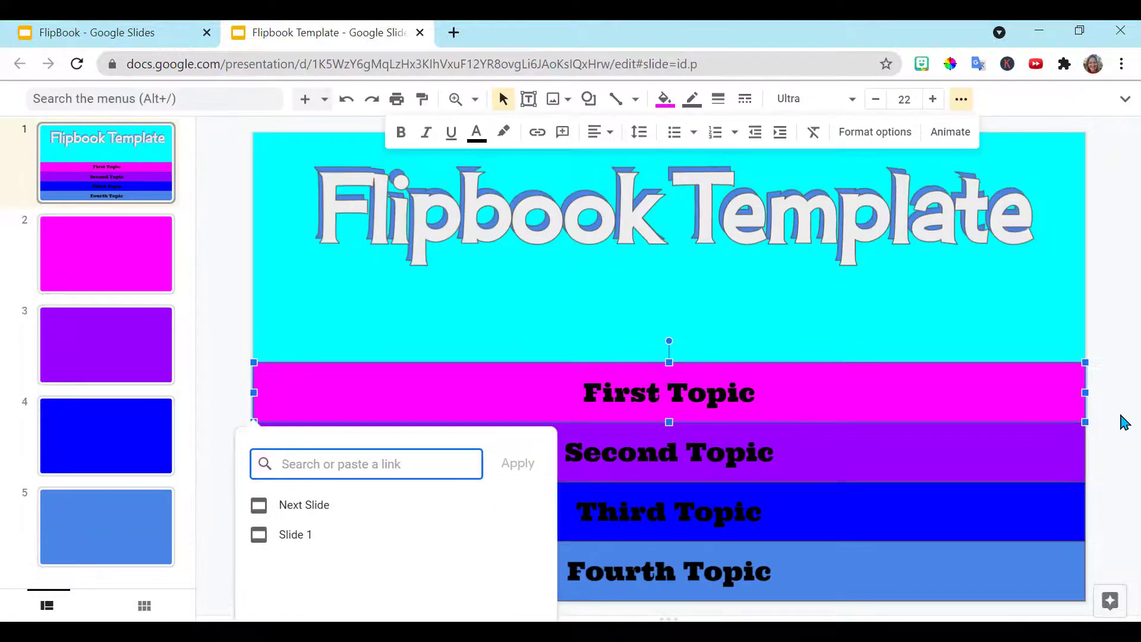
{"action": "type", "text": "slide"}
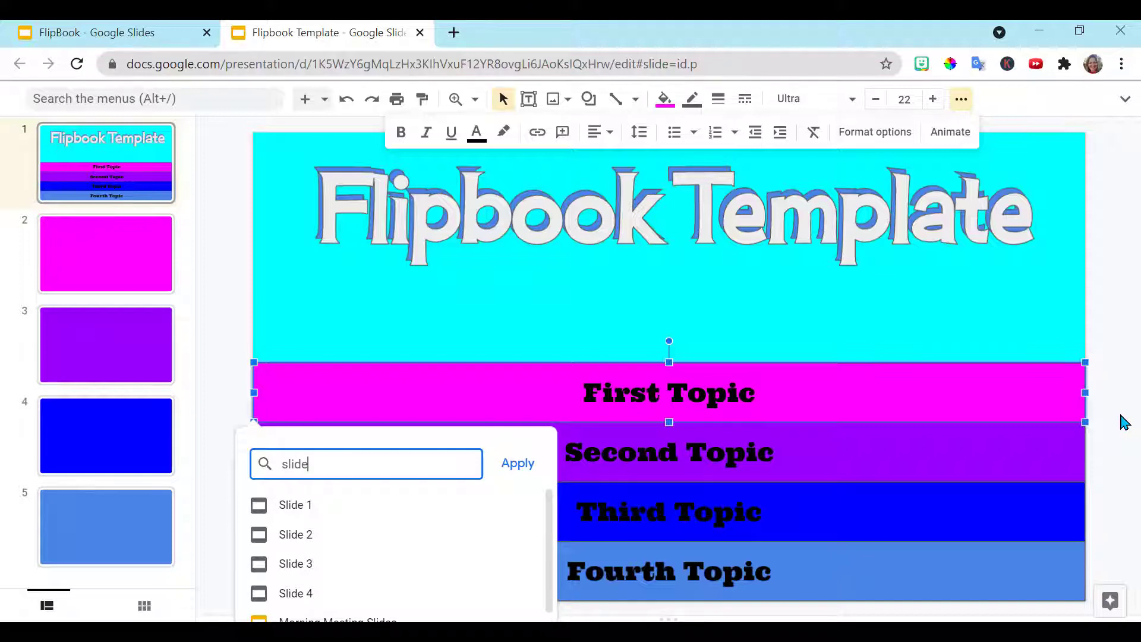
Link the Second Topic tab to slide 3
{"action": "left_click", "coordinate": [321, 535]}
{"action": "left_click", "coordinate": [1010, 460]}
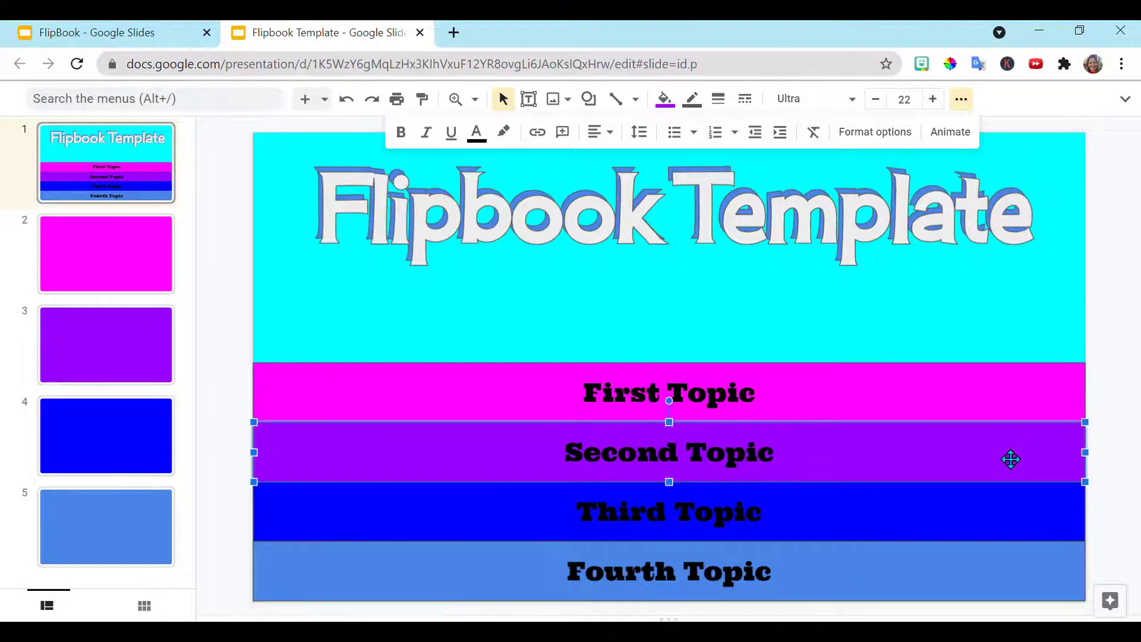
{"action": "left_click", "coordinate": [536, 132]}
{"action": "type", "text": "slide"}
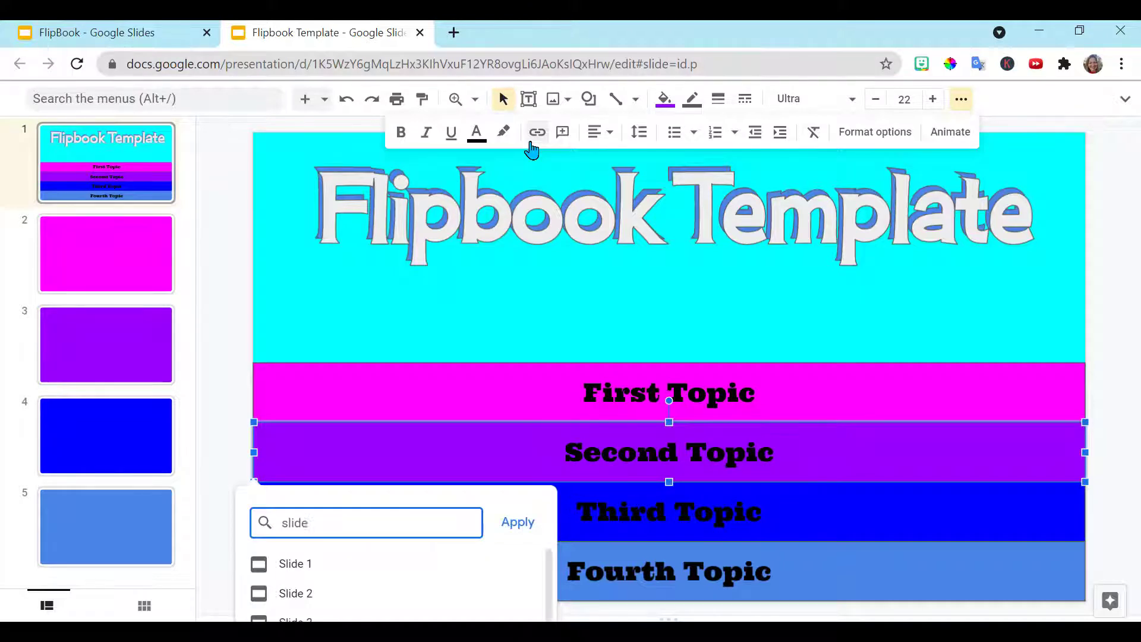
{"action": "type", "text": " 3"}
{"action": "key", "text": "Return"}
{"action": "left_click", "coordinate": [828, 578]}
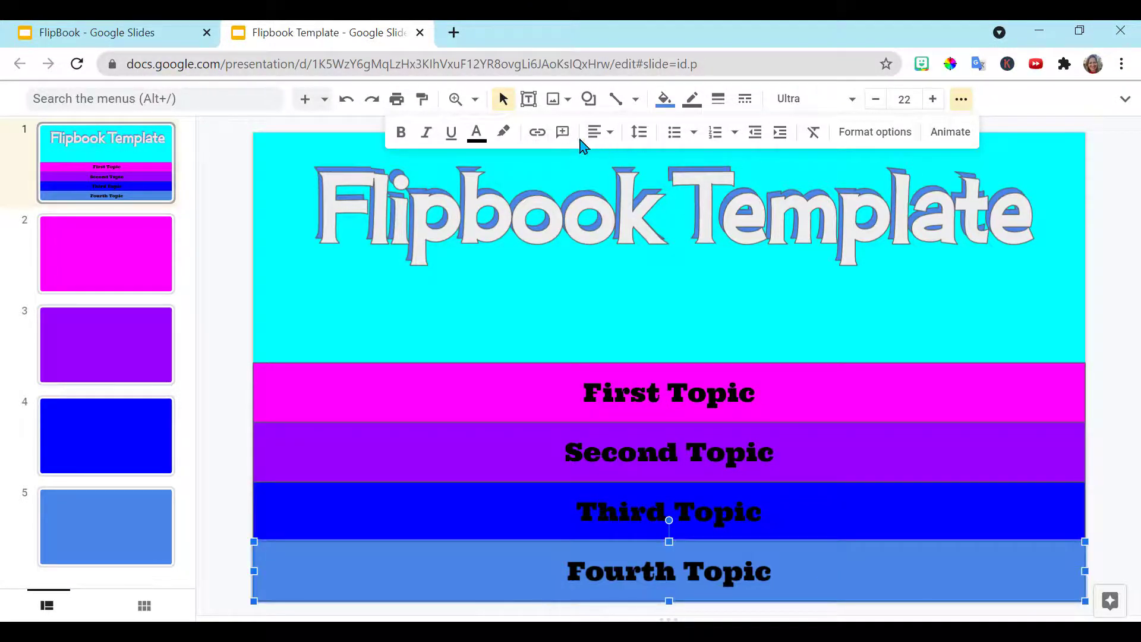
Begin linking the Fourth Topic tab to its slide, then deselect it
{"action": "left_click", "coordinate": [536, 132]}
{"action": "type", "text": "sli"}
{"action": "left_click", "coordinate": [115, 156]}
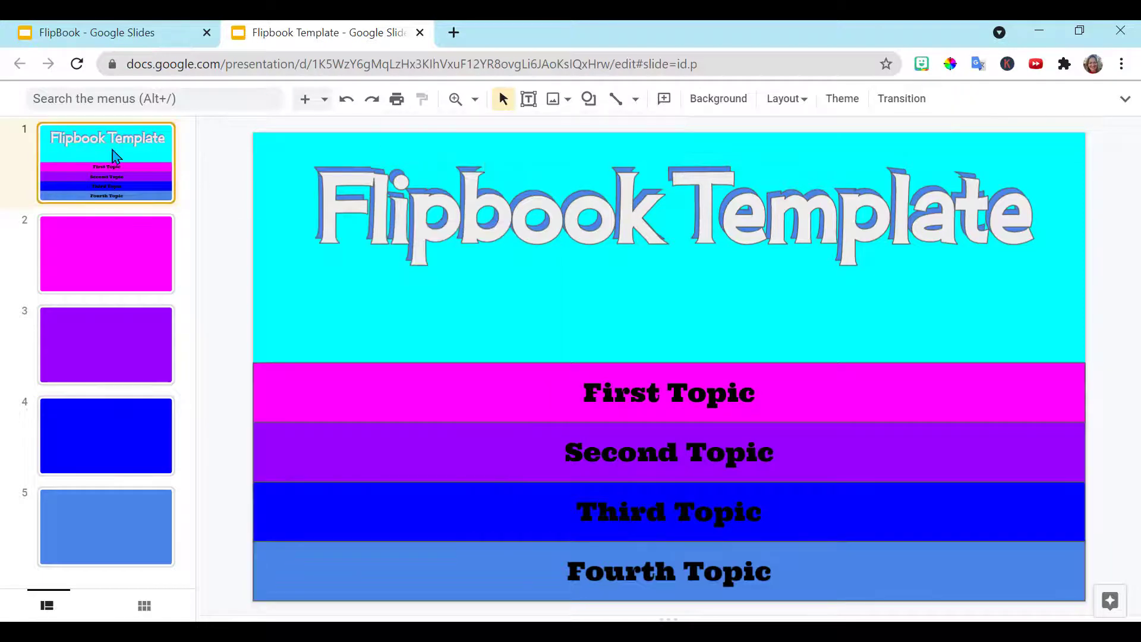
On slide 2, search the web for a 'home transparent' image and insert it
{"action": "left_click", "coordinate": [104, 252]}
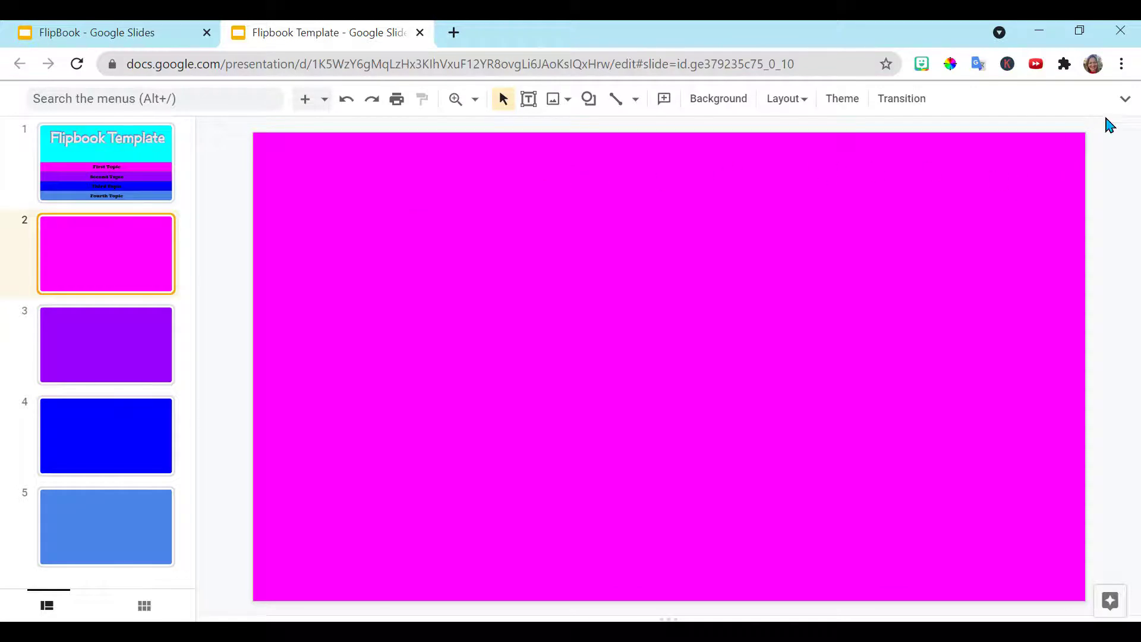
{"action": "left_click", "coordinate": [1124, 99]}
{"action": "left_click", "coordinate": [187, 124]}
{"action": "mouse_move", "coordinate": [220, 153]}
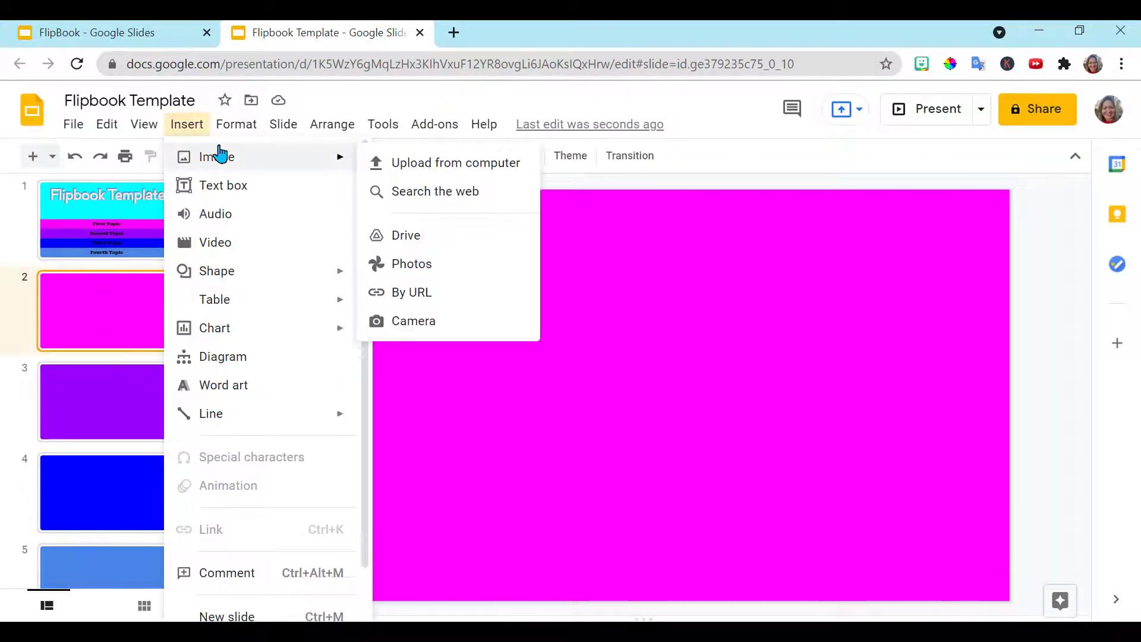
{"action": "left_click", "coordinate": [400, 190]}
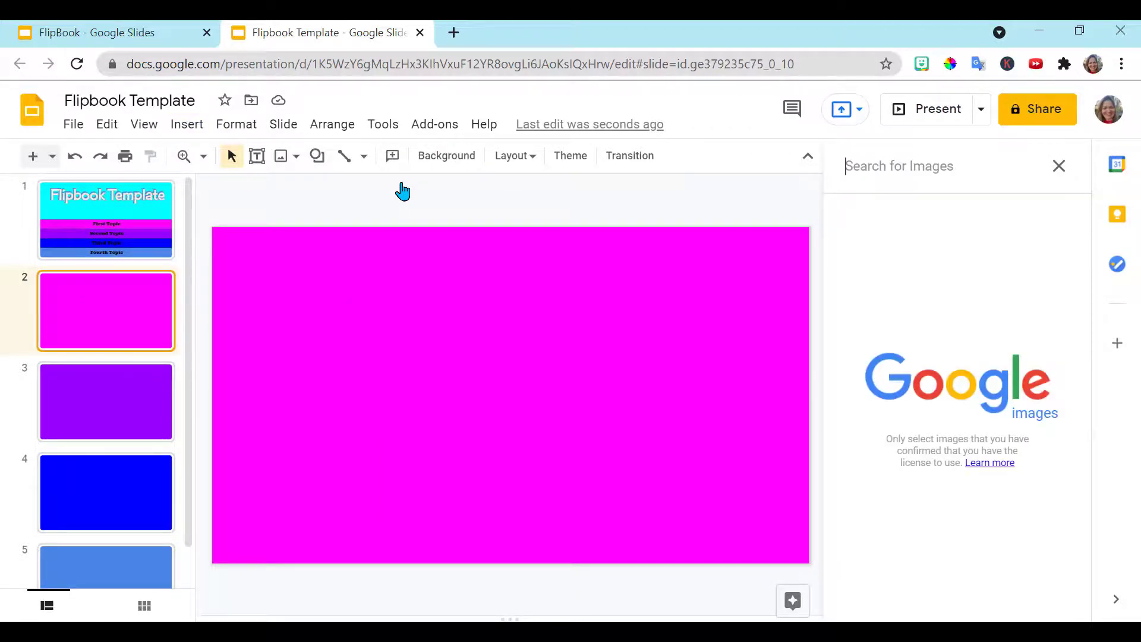
{"action": "type", "text": "home"}
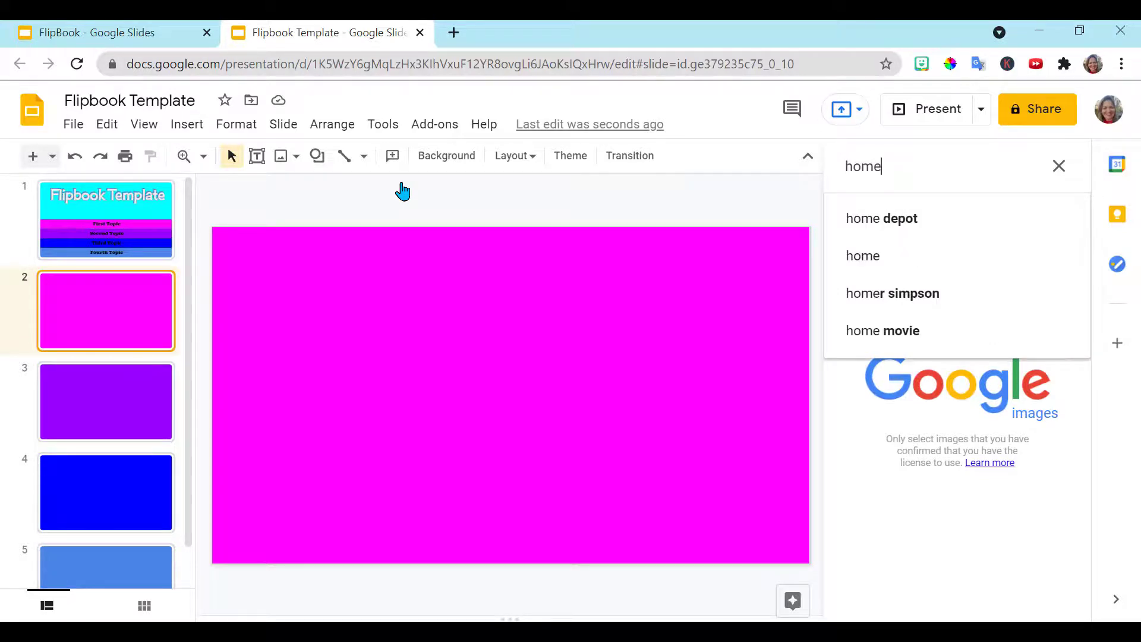
{"action": "type", "text": " transparent"}
{"action": "key", "text": "Return"}
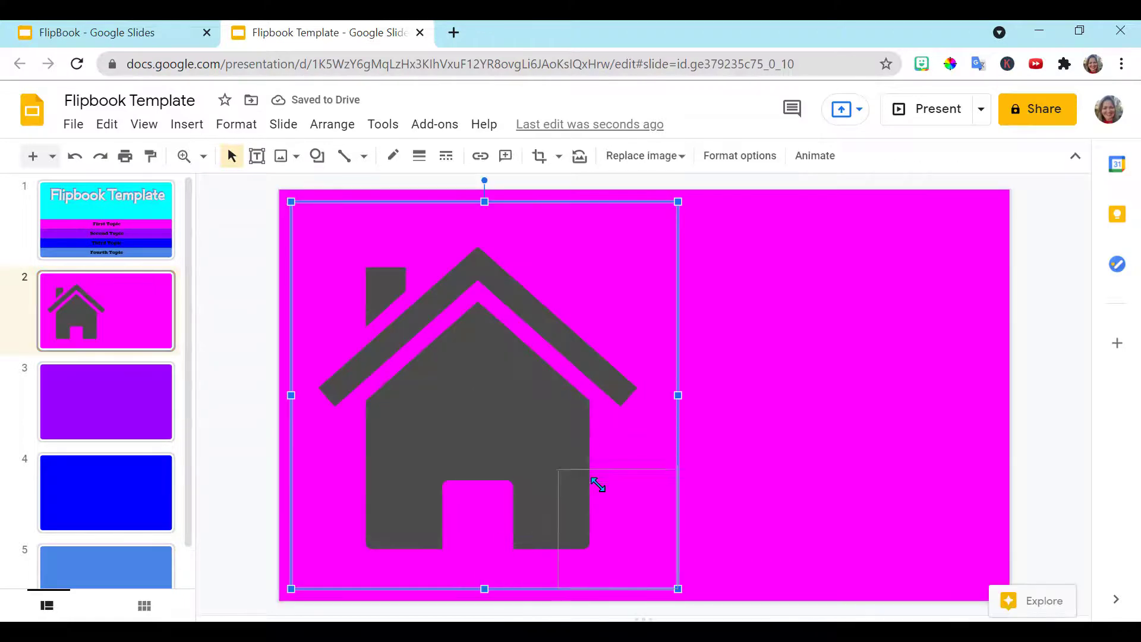
Place the house image in the bottom-right corner and link it to the first slide
{"action": "left_click_drag", "start_coordinate": [597, 480], "coordinate": [621, 532]}
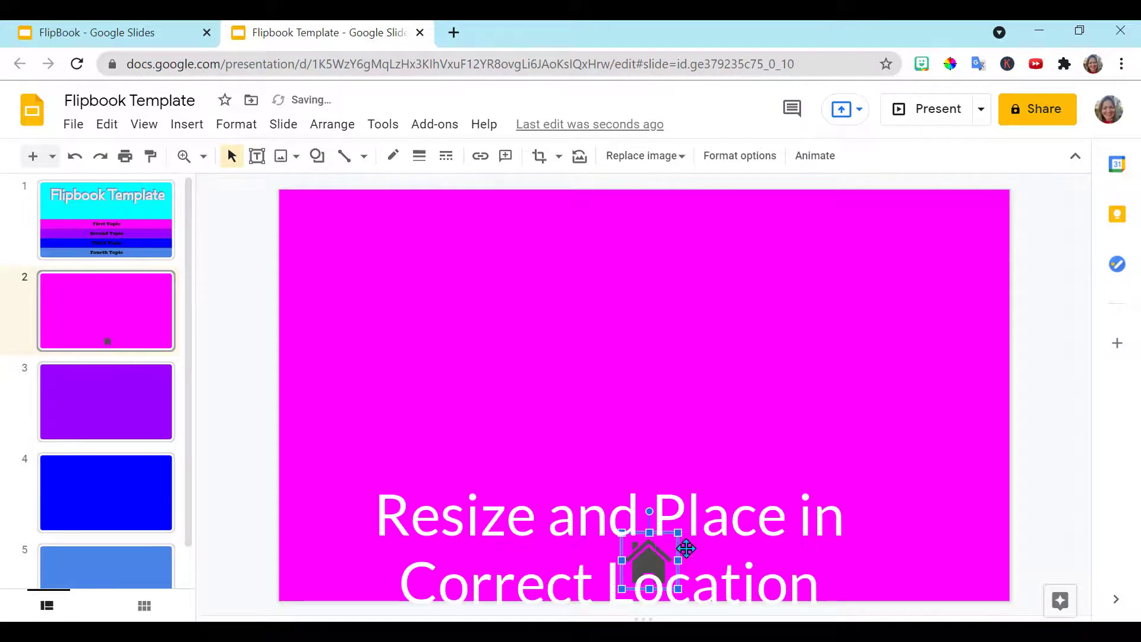
{"action": "left_click_drag", "start_coordinate": [687, 548], "coordinate": [980, 565]}
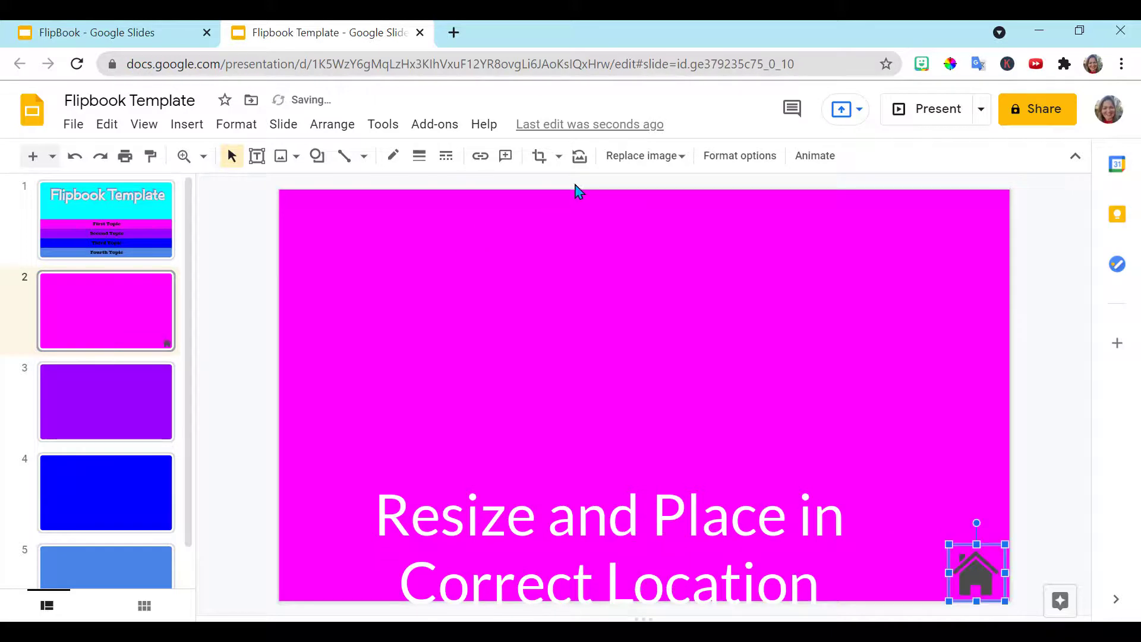
{"action": "left_click", "coordinate": [481, 157]}
{"action": "left_click", "coordinate": [837, 336]}
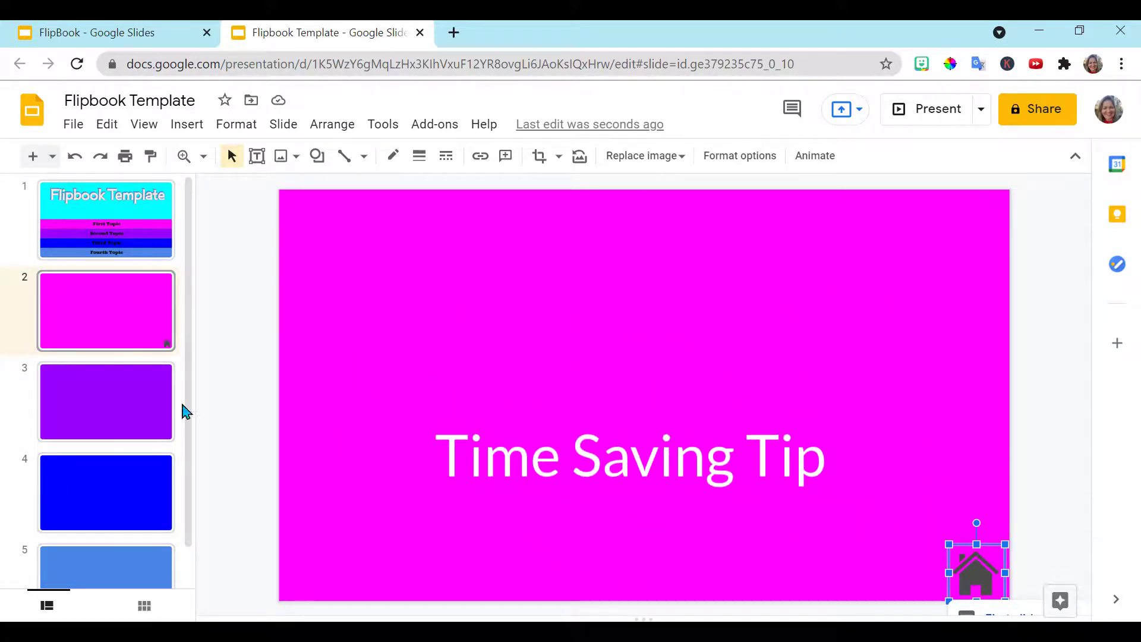
Paste the linked house image onto slides 3, 4 and 5
{"action": "left_click", "coordinate": [127, 391]}
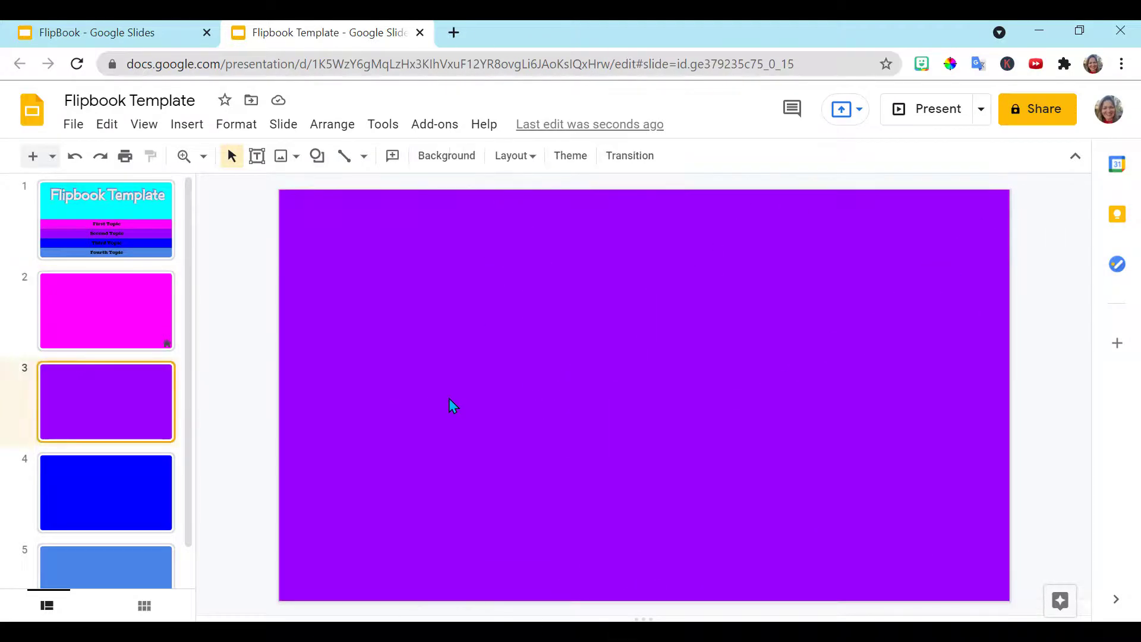
{"action": "key", "text": "ctrl+v"}
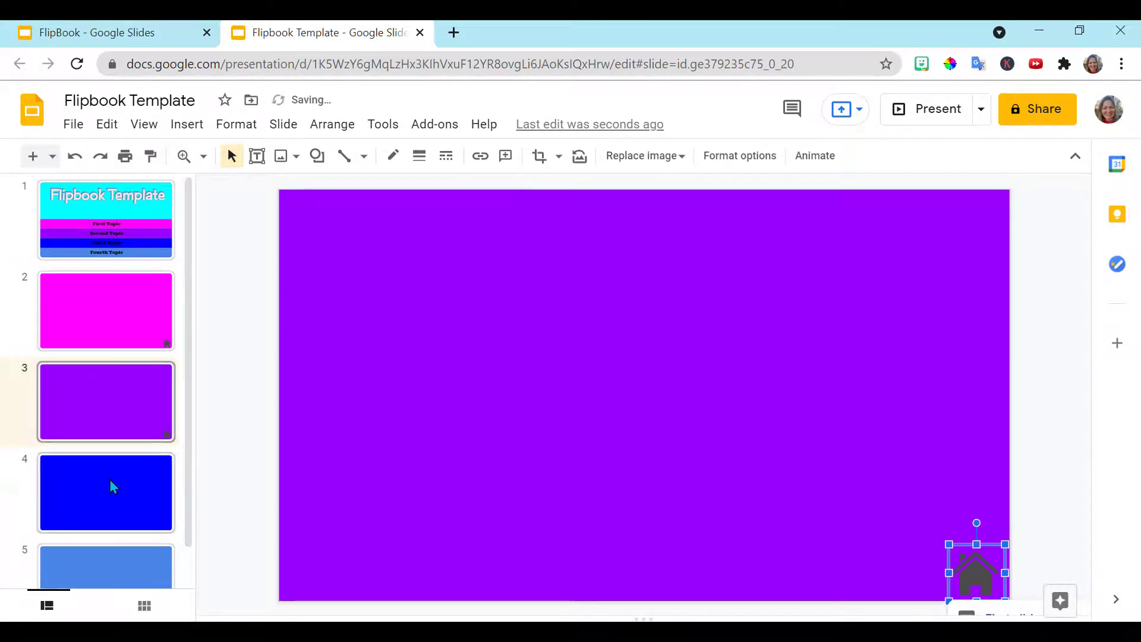
{"action": "left_click", "coordinate": [112, 483]}
{"action": "key", "text": "ctrl+v"}
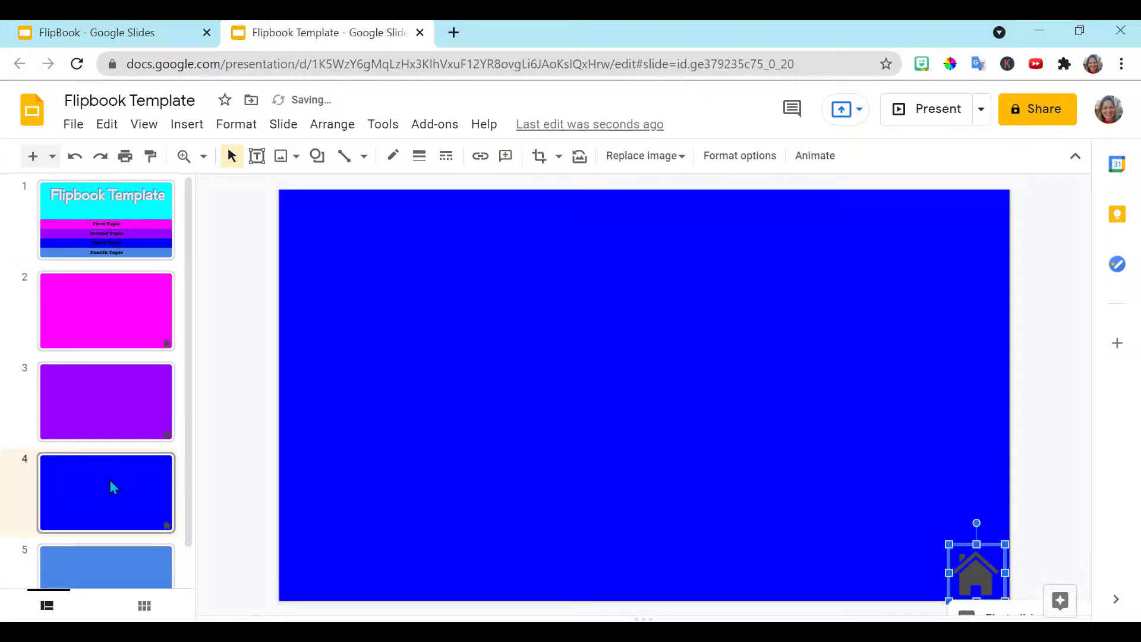
{"action": "left_click", "coordinate": [118, 561]}
{"action": "key", "text": "ctrl+v"}
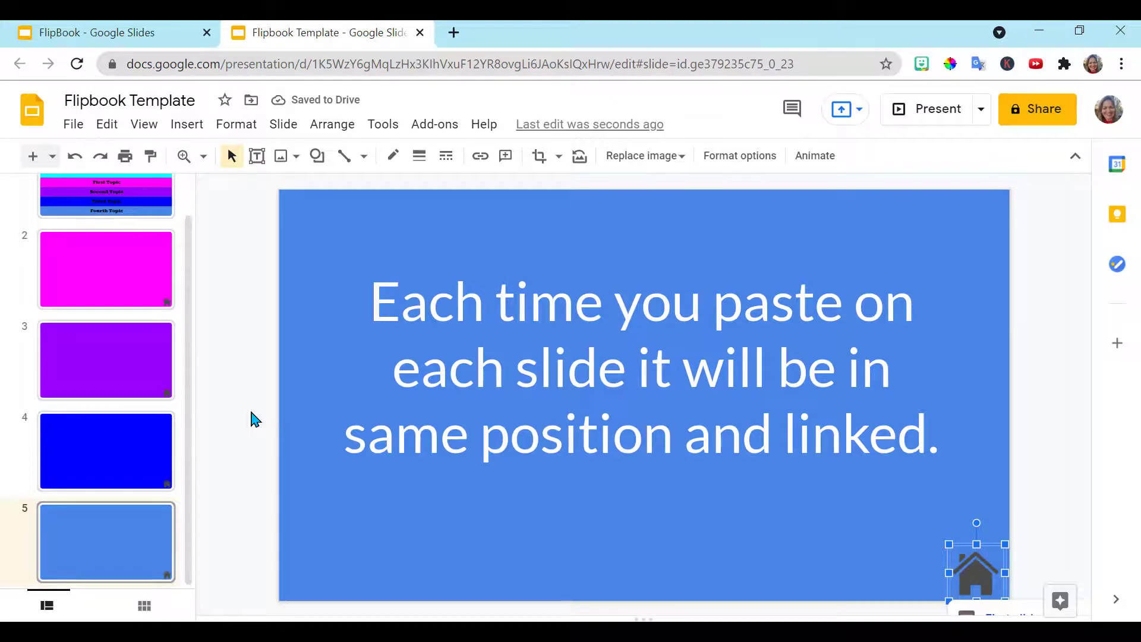
Check the house link on slide 3, then return to the title slide
{"action": "left_click", "coordinate": [127, 366]}
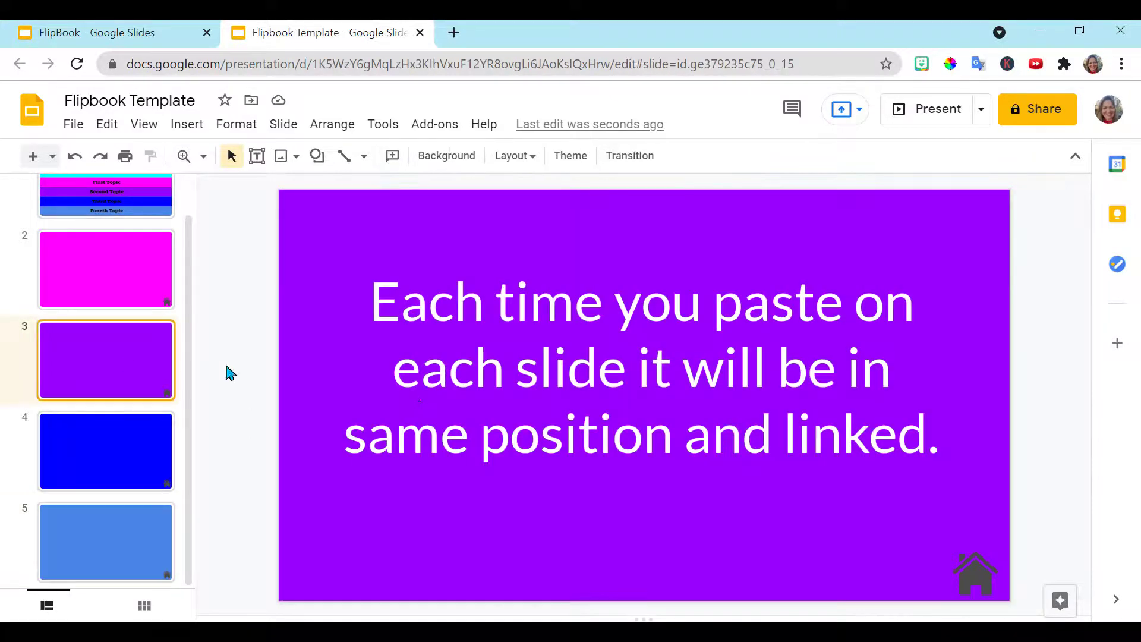
{"action": "left_click", "coordinate": [973, 567]}
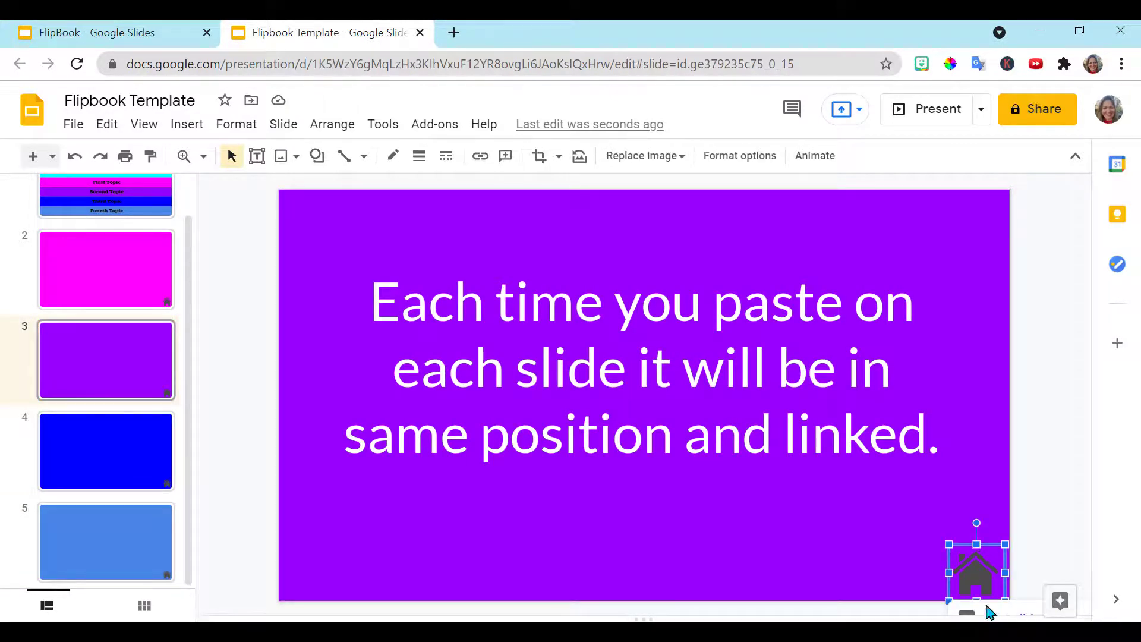
{"action": "scroll", "coordinate": [145, 222], "scroll_direction": "up", "scroll_amount": 1}
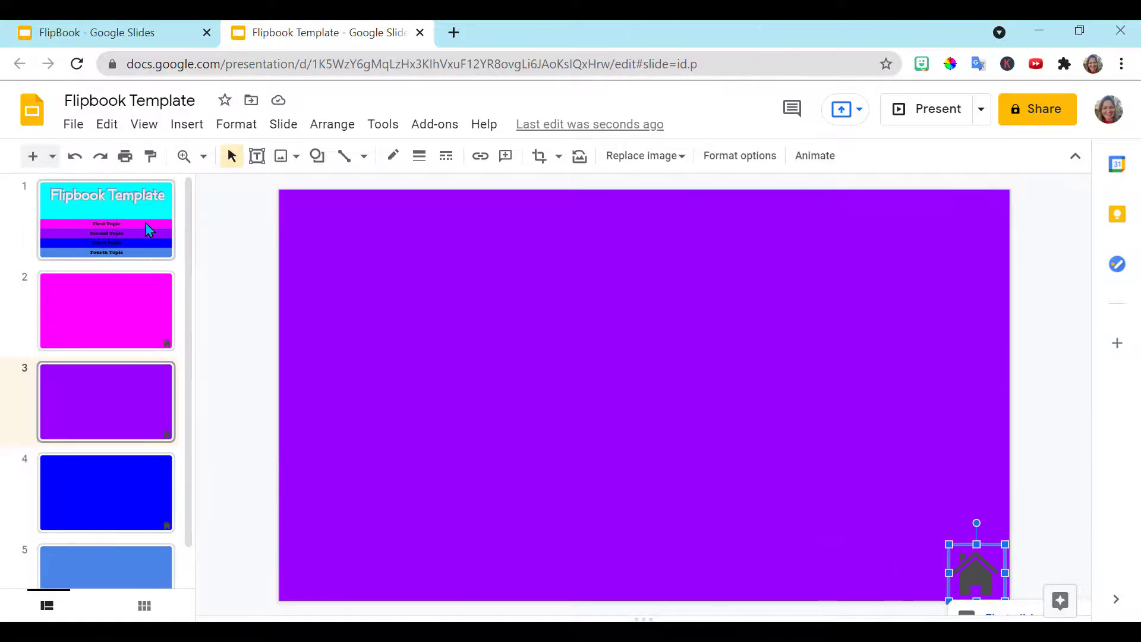
{"action": "left_click", "coordinate": [145, 222]}
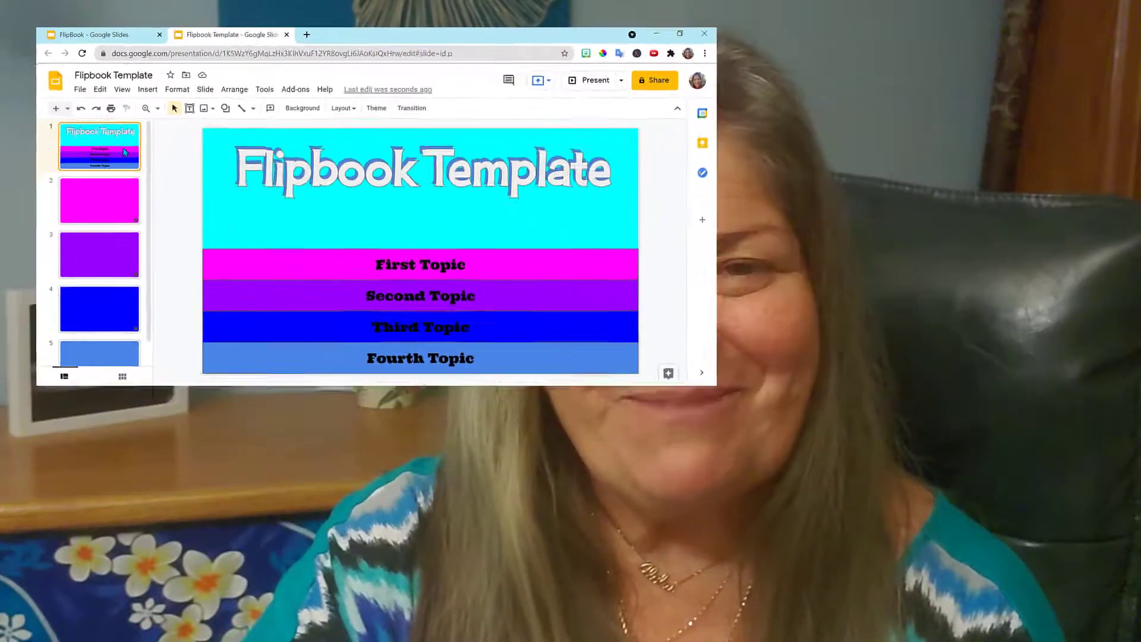